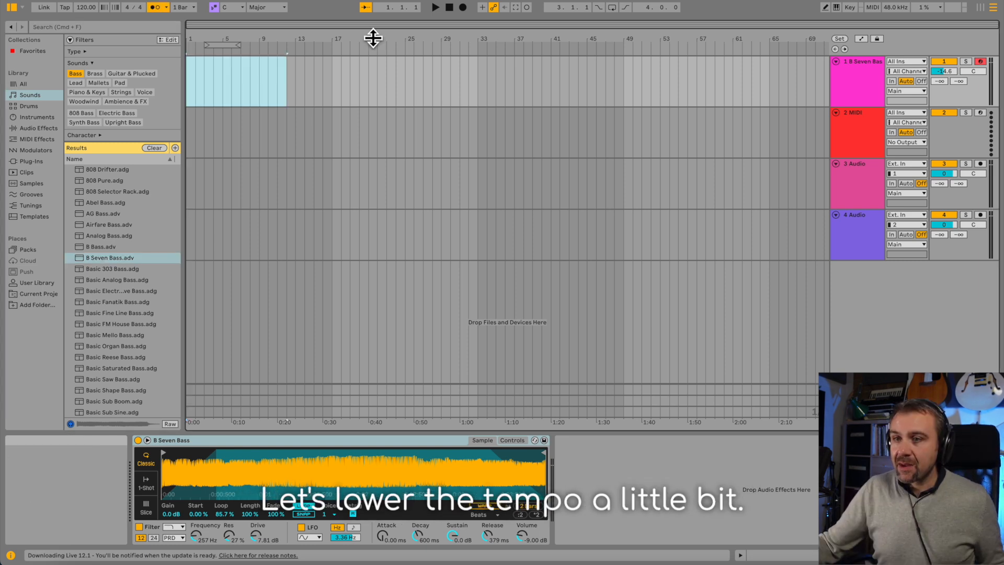
Step: Set the tempo to 80 BPM and record a short bass part from bar 1 on the B Seven Bass track
{"action": "left_click", "coordinate": [86, 7]}
{"action": "mouse_move", "coordinate": [86, 8]}
{"action": "left_mouse_down"}
{"action": "mouse_move", "coordinate": [86, 37]}
{"action": "mouse_move", "coordinate": [86, 3]}
{"action": "left_mouse_up"}
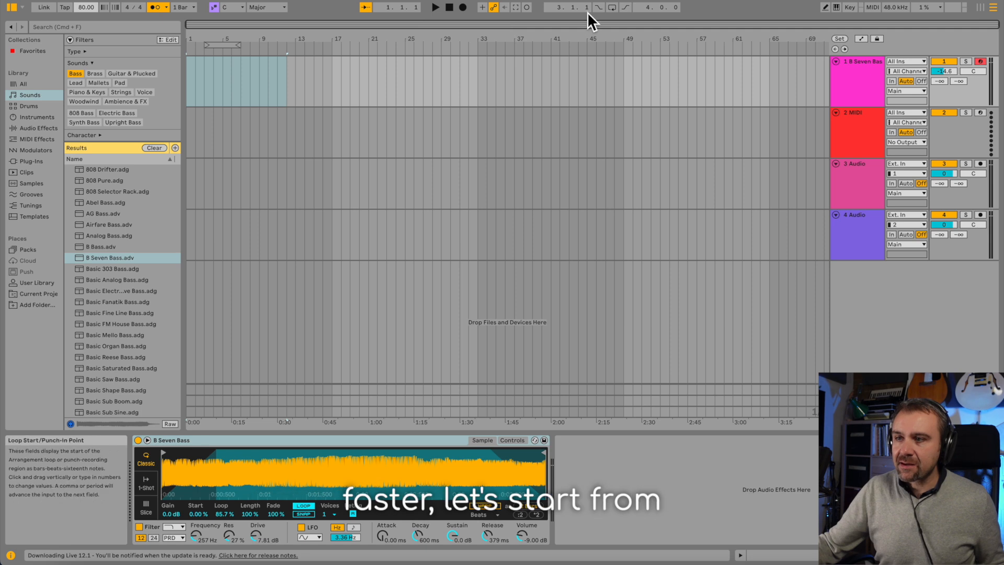
{"action": "left_click", "coordinate": [463, 8]}
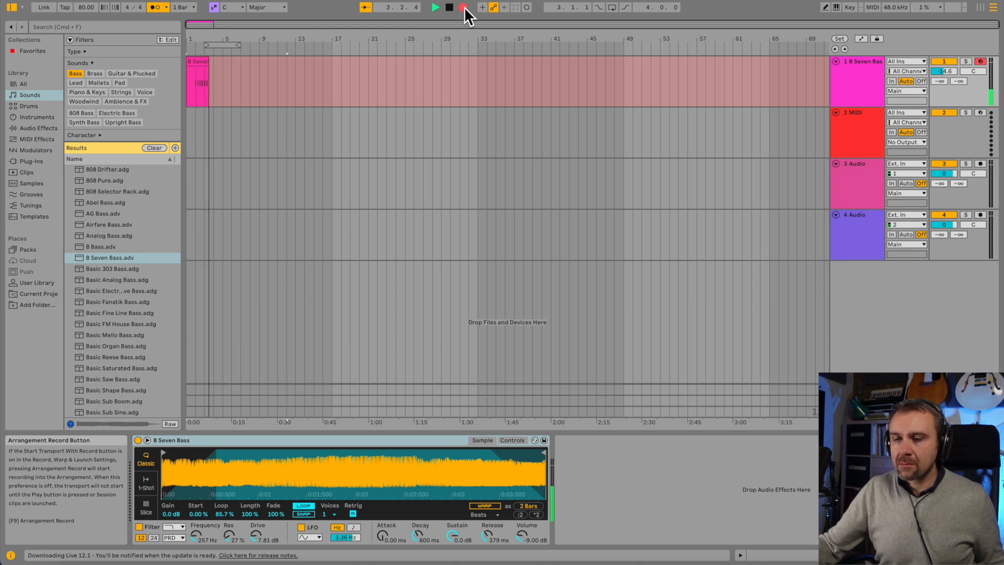
{"action": "key", "text": "space"}
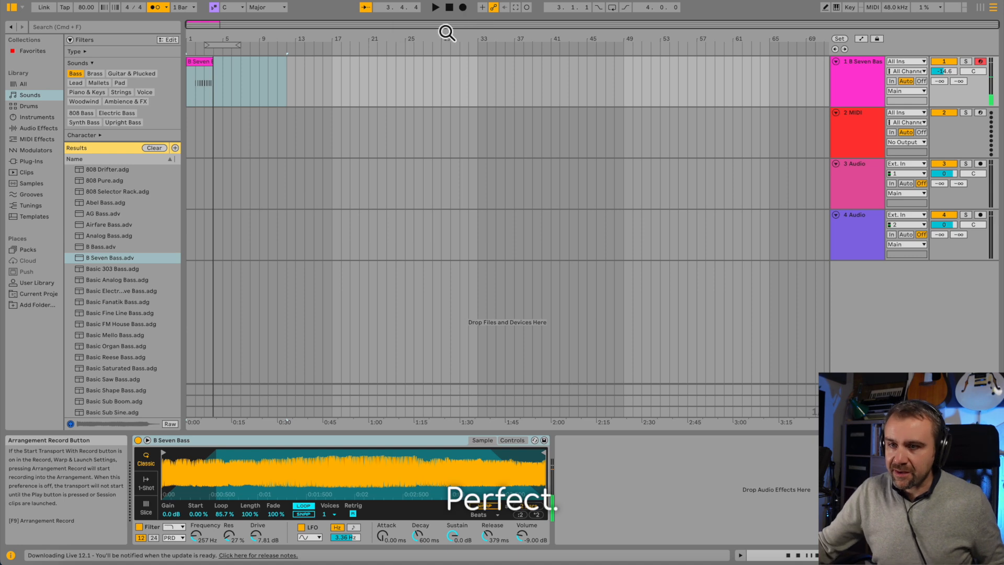
Step: Open the recorded bass clip in the note editor and quantize all its notes to 1/8
{"action": "left_click", "coordinate": [195, 92]}
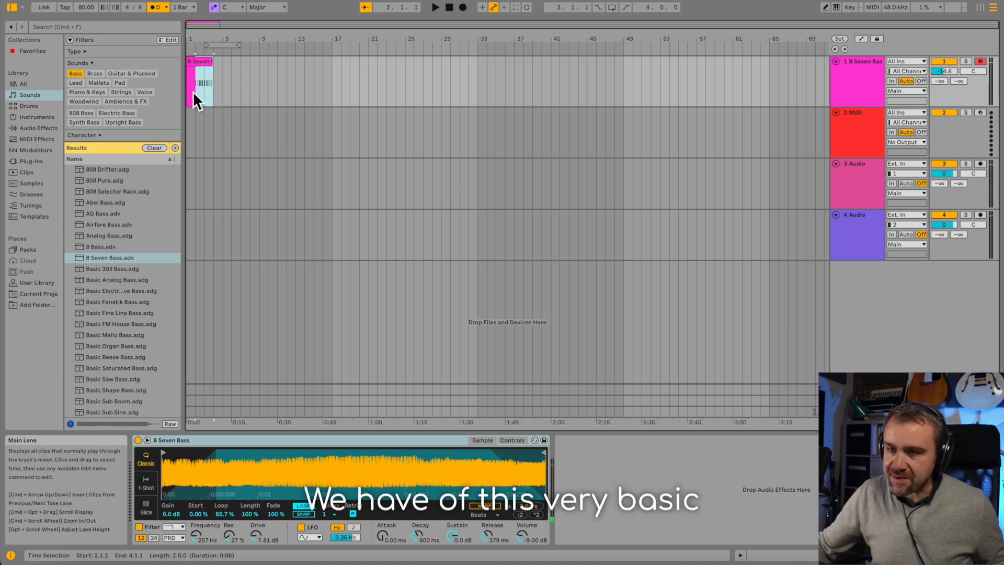
{"action": "double_click", "coordinate": [204, 66]}
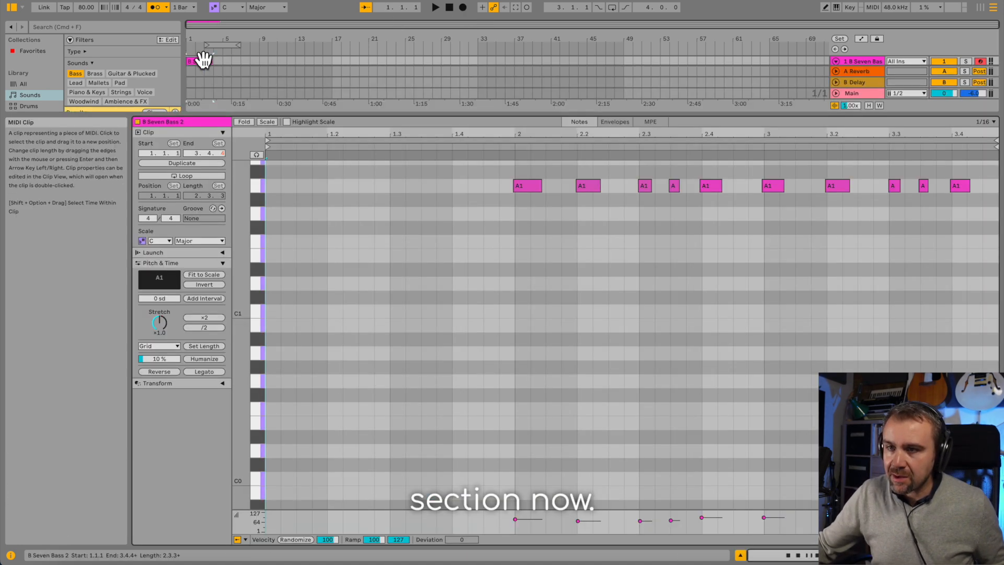
{"action": "scroll", "coordinate": [495, 283], "scroll_direction": "up", "scroll_amount": 5}
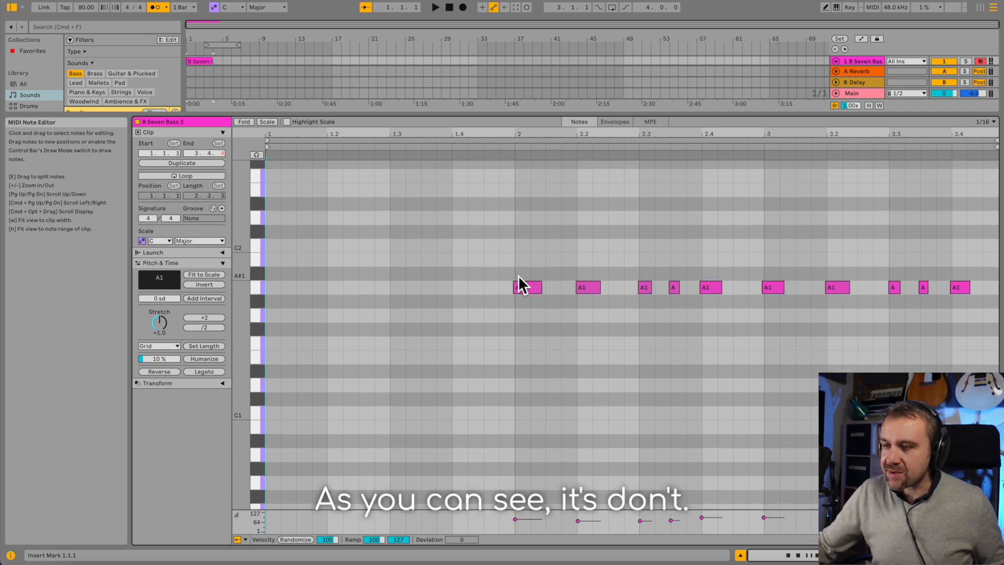
{"action": "left_click_drag", "start_coordinate": [498, 228], "coordinate": [999, 345]}
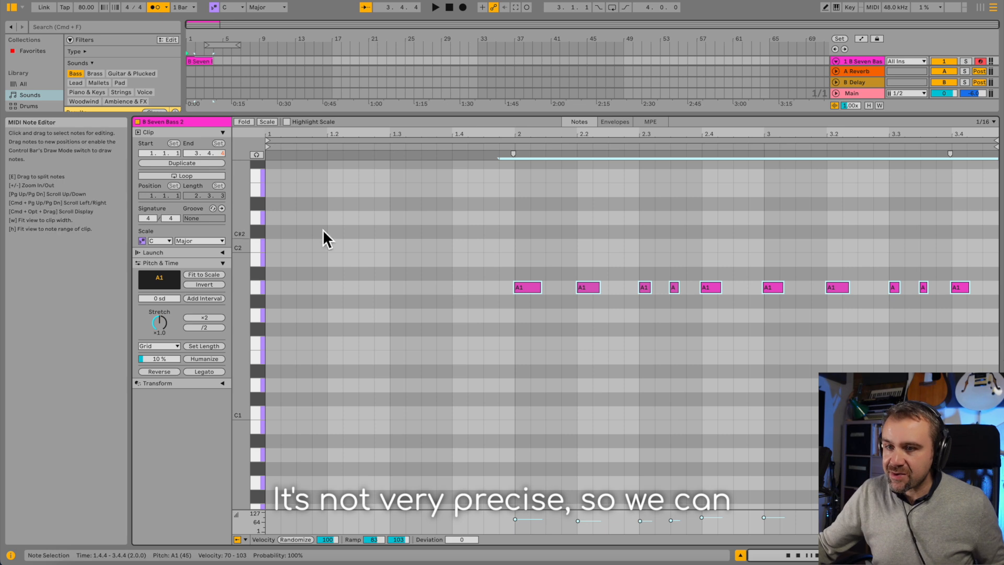
{"action": "left_click", "coordinate": [178, 383]}
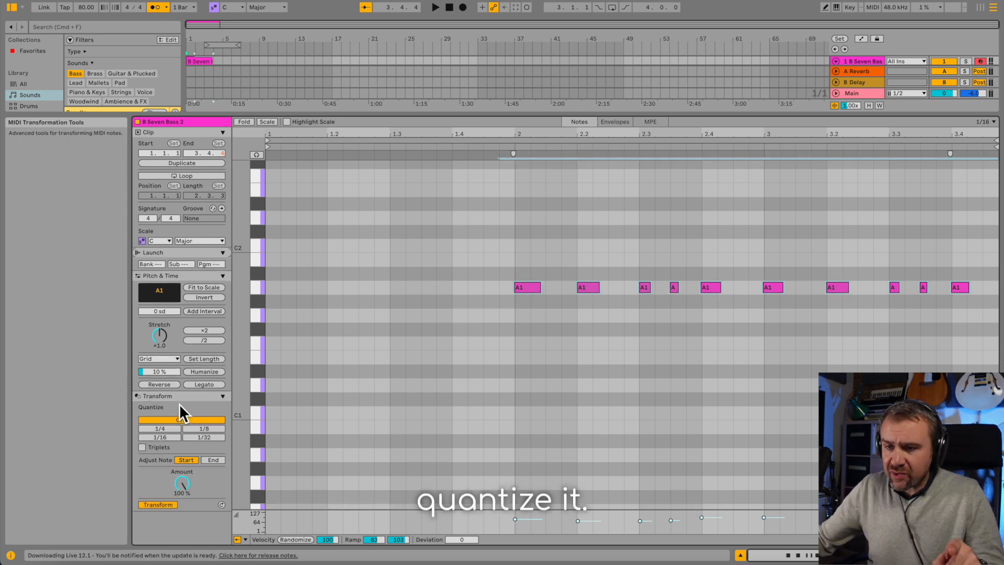
{"action": "left_click", "coordinate": [203, 427]}
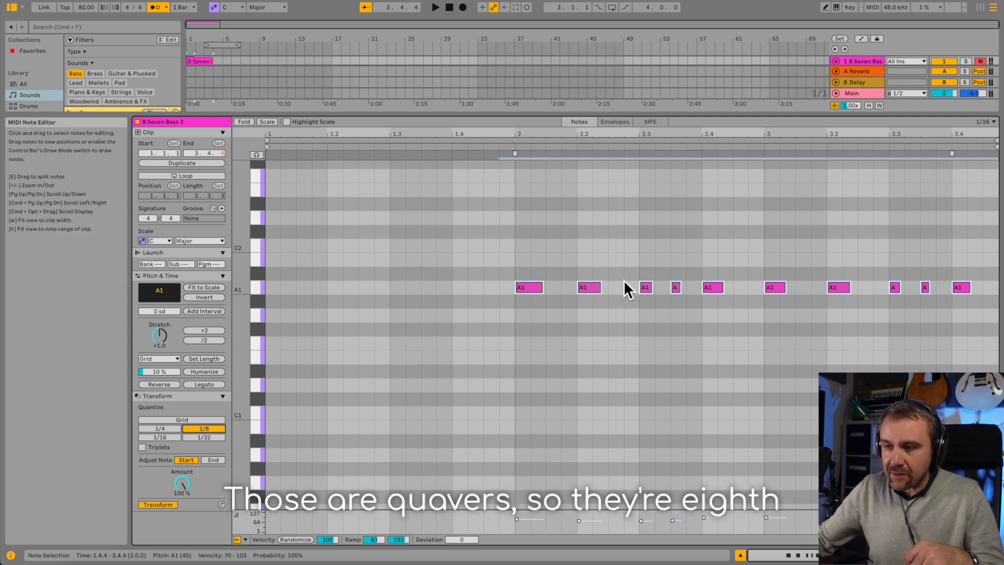
Step: Listen to the quantized bass part and transpose all its notes down one octave to A0
{"action": "scroll", "coordinate": [533, 261], "scroll_direction": "up", "scroll_amount": 1}
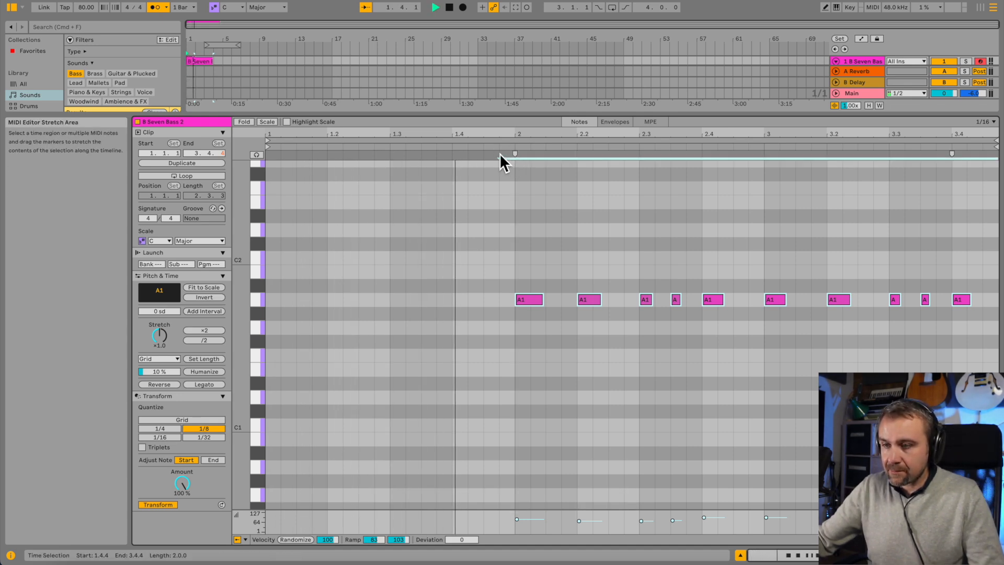
{"action": "scroll", "coordinate": [477, 251], "scroll_direction": "up", "scroll_amount": 1}
{"action": "scroll", "coordinate": [475, 249], "scroll_direction": "up", "scroll_amount": 4}
{"action": "scroll", "coordinate": [475, 249], "scroll_direction": "down", "scroll_amount": 2}
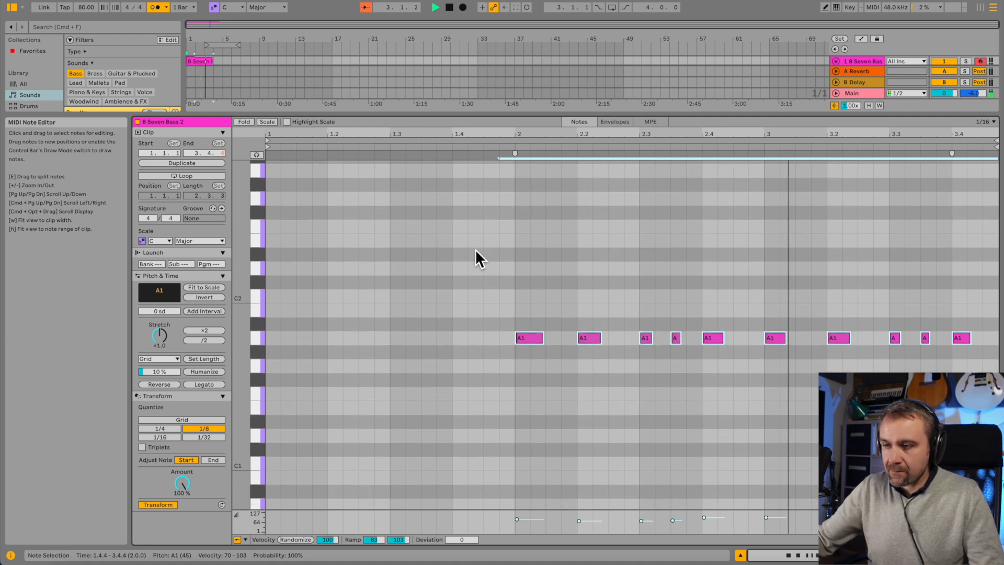
{"action": "scroll", "coordinate": [476, 249], "scroll_direction": "down", "scroll_amount": 6}
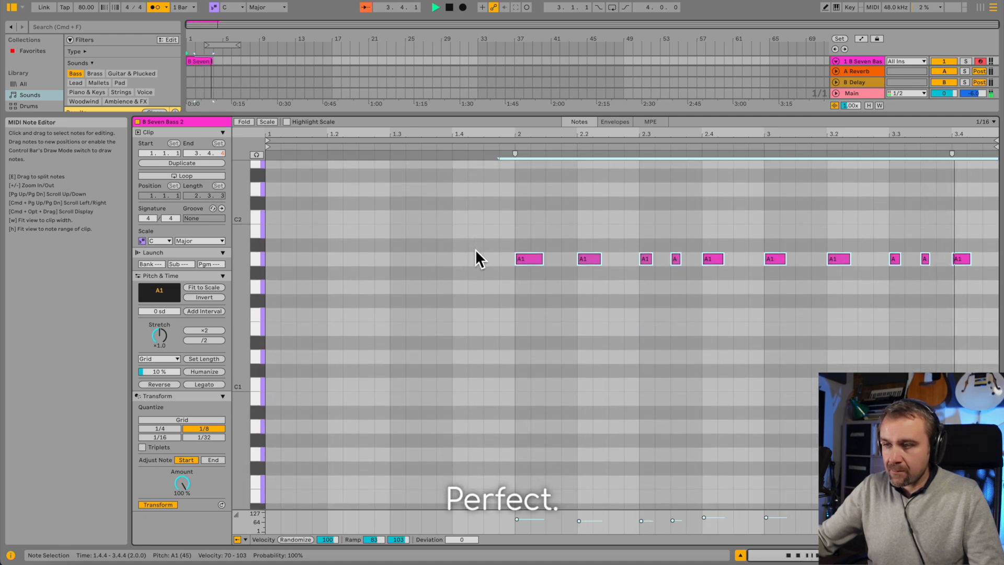
{"action": "left_click_drag", "start_coordinate": [477, 233], "coordinate": [961, 426]}
{"action": "left_click", "coordinate": [960, 259]}
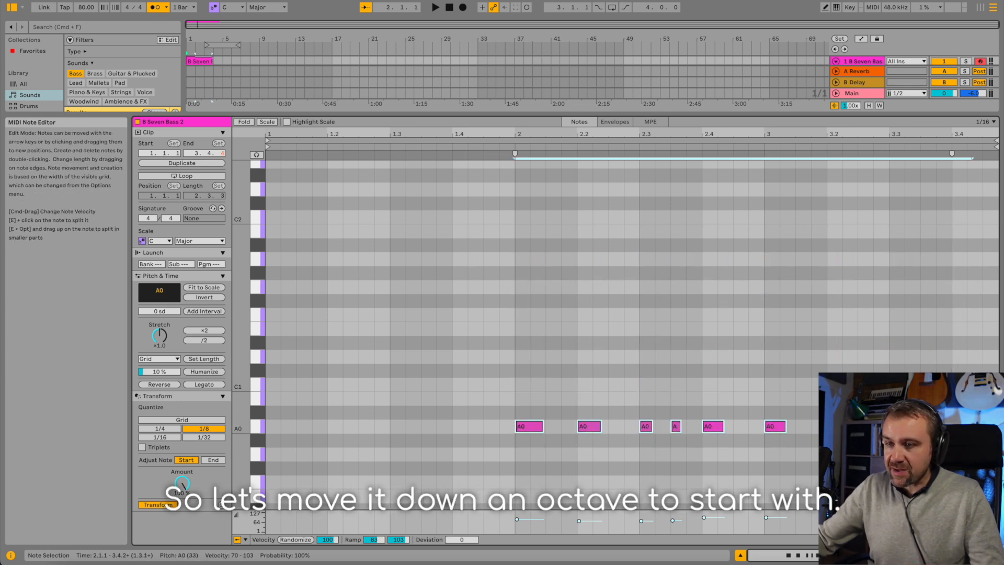
Step: Play back the transposed bass clip and review its notes in the note editor
{"action": "left_click", "coordinate": [501, 159]}
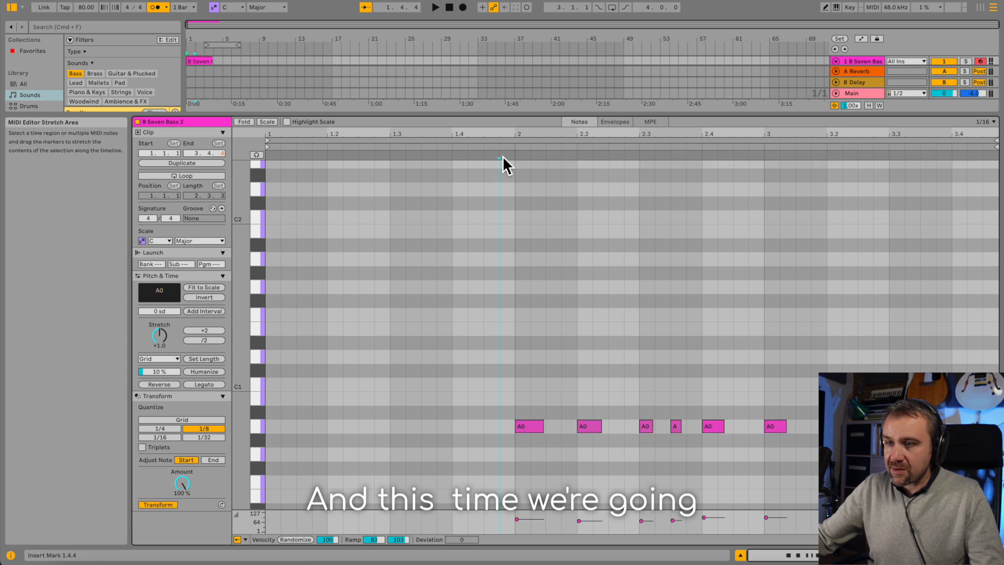
{"action": "left_click", "coordinate": [516, 147]}
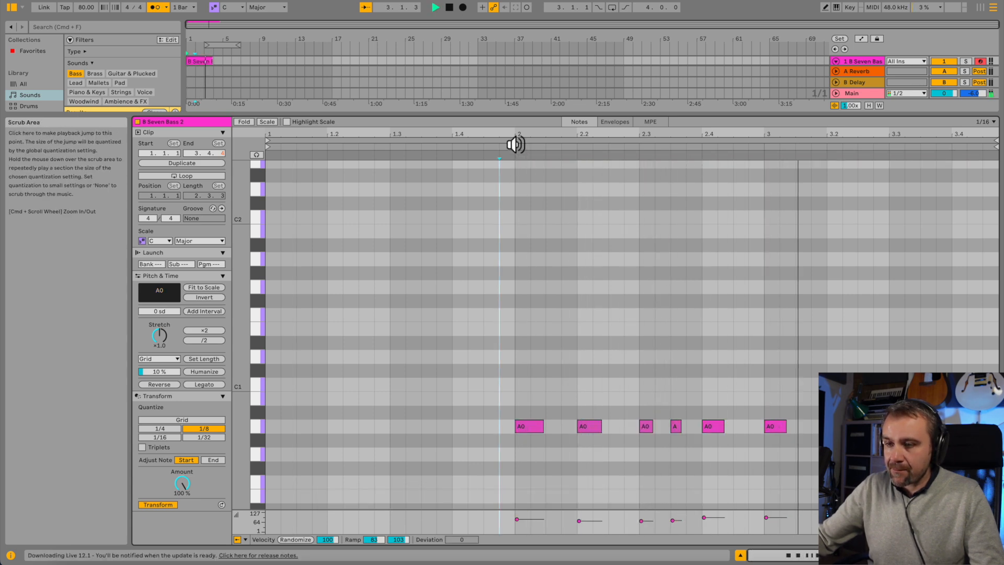
{"action": "scroll", "coordinate": [527, 268], "scroll_direction": "down", "scroll_amount": 5}
{"action": "key", "text": "space"}
{"action": "left_click", "coordinate": [517, 251]}
{"action": "scroll", "coordinate": [368, 257], "scroll_direction": "up", "scroll_amount": 8}
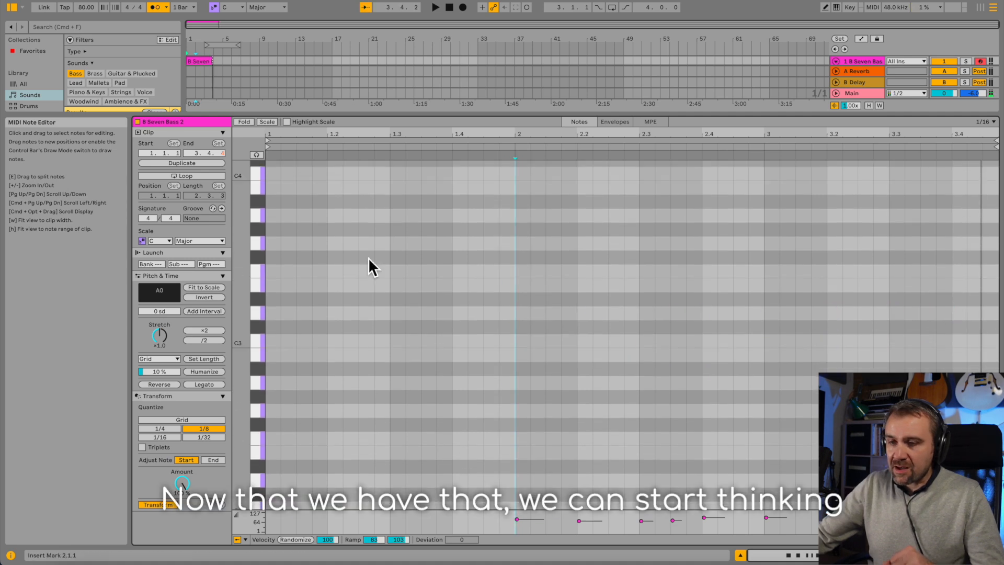
{"action": "scroll", "coordinate": [367, 256], "scroll_direction": "down", "scroll_amount": 8}
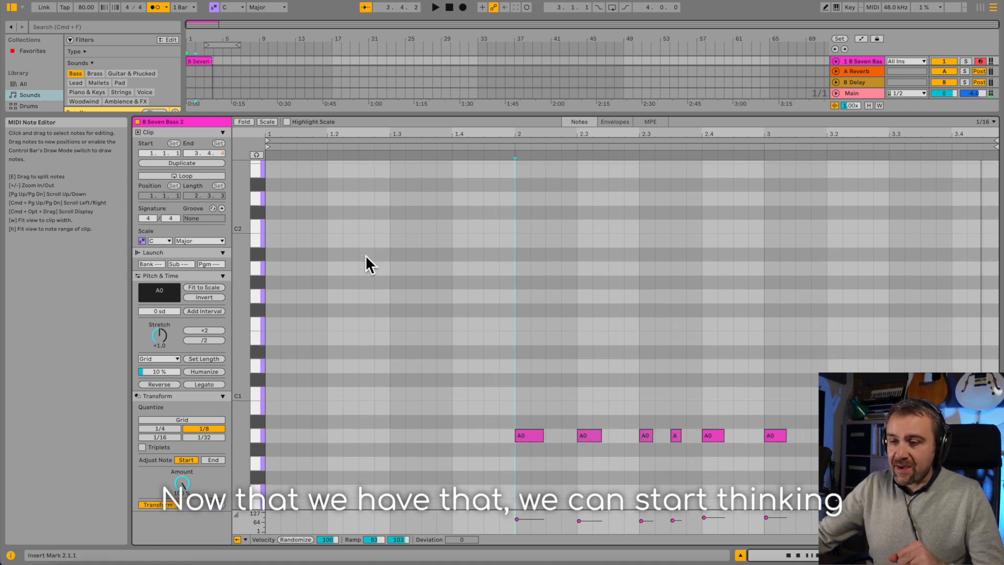
{"action": "scroll", "coordinate": [365, 255], "scroll_direction": "up", "scroll_amount": 1}
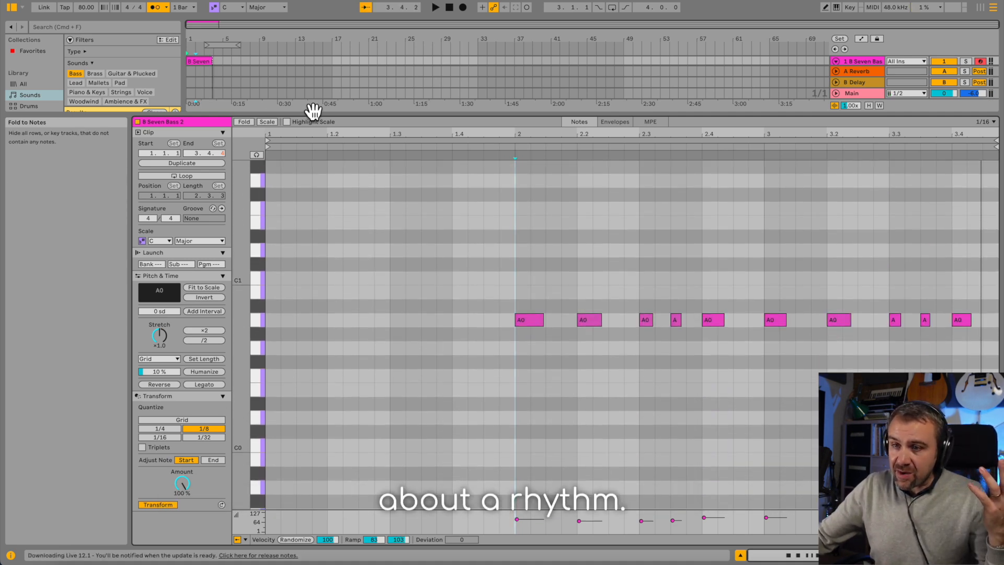
Step: Audition the 505, 606, 707 and 808 Core Kit drum presets and load 808 Core Kit onto the empty MIDI track
{"action": "left_click_drag", "start_coordinate": [316, 121], "coordinate": [307, 365]}
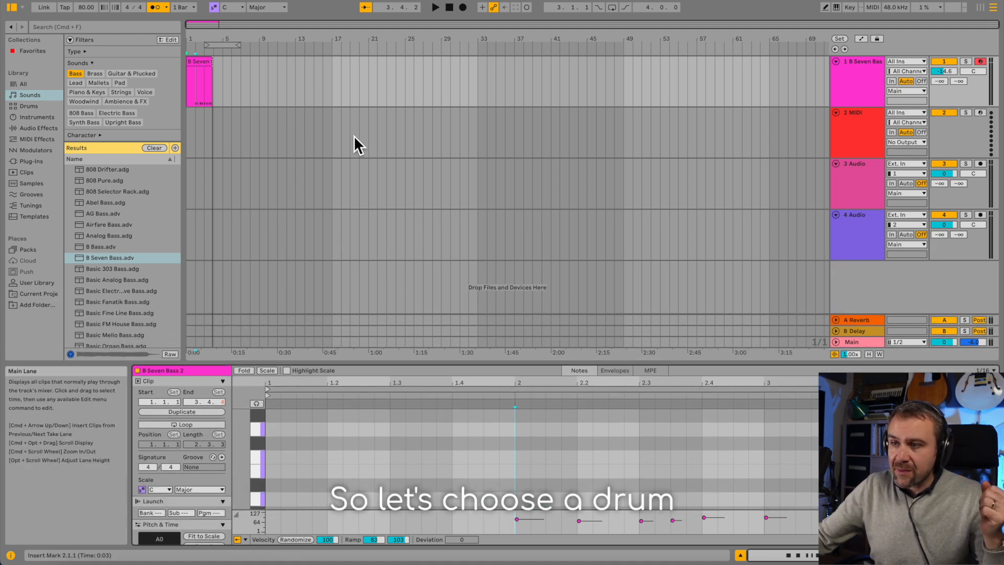
{"action": "left_click", "coordinate": [861, 137]}
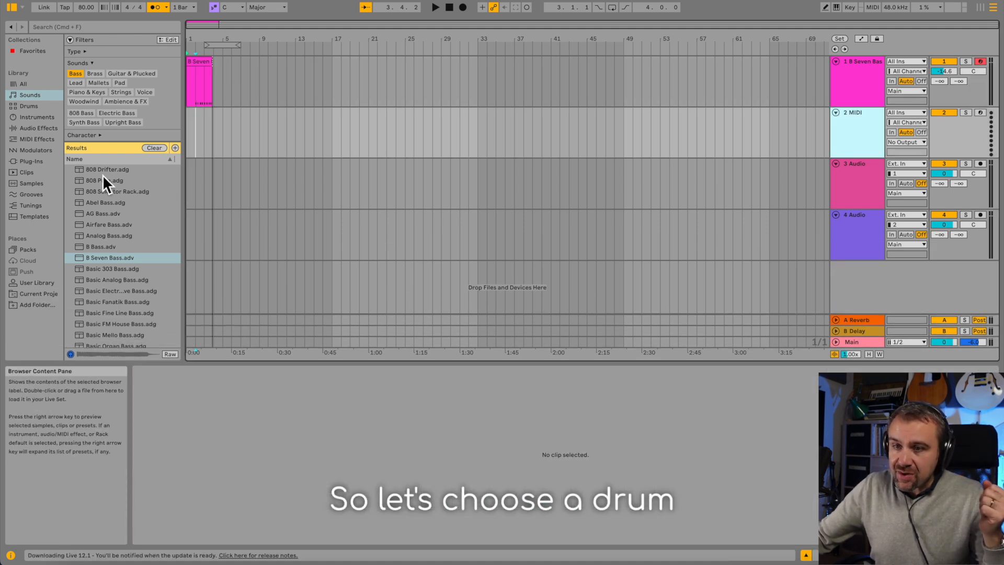
{"action": "left_click", "coordinate": [38, 107]}
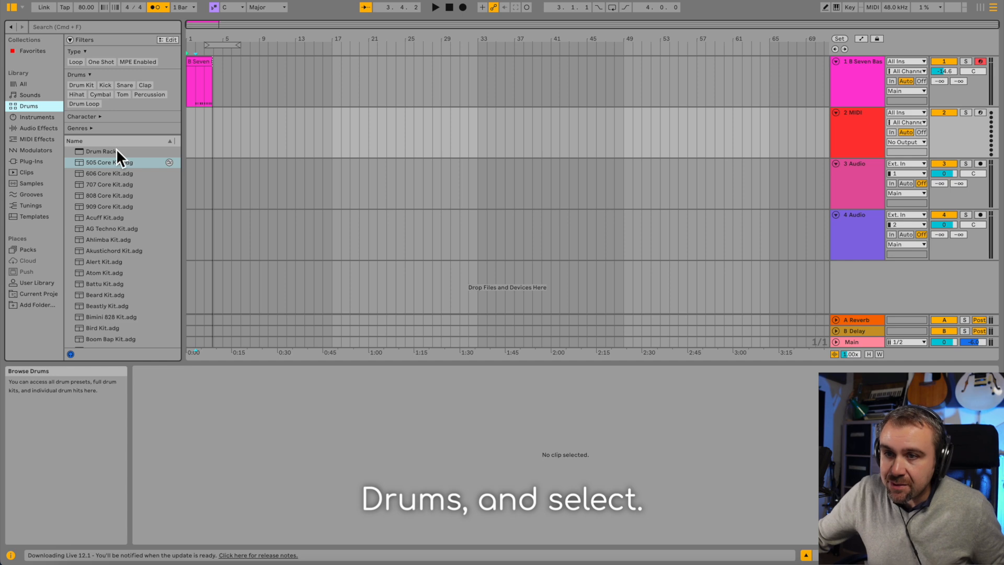
{"action": "left_click", "coordinate": [105, 164]}
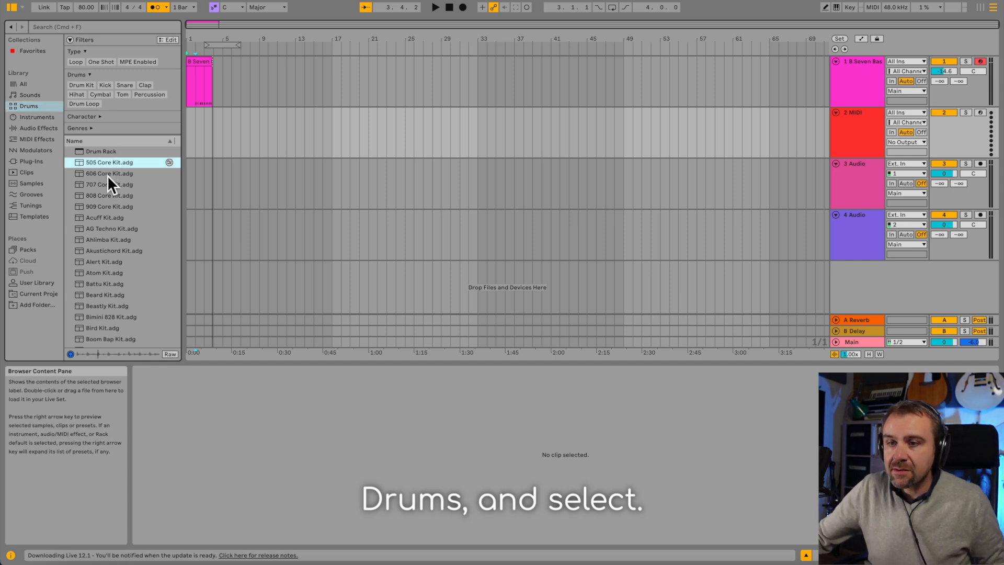
{"action": "left_click", "coordinate": [106, 173]}
{"action": "left_click", "coordinate": [107, 185]}
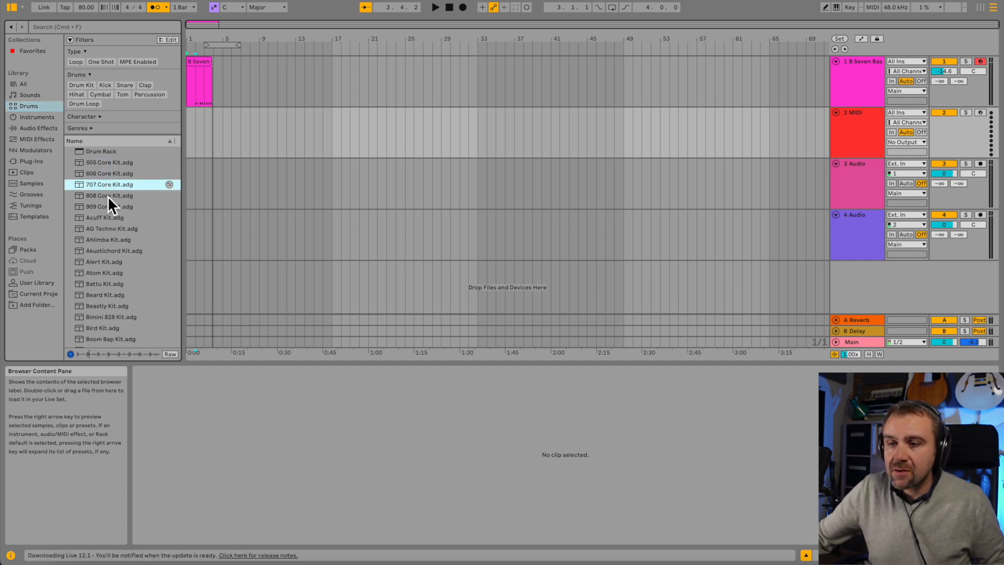
{"action": "left_click", "coordinate": [104, 197]}
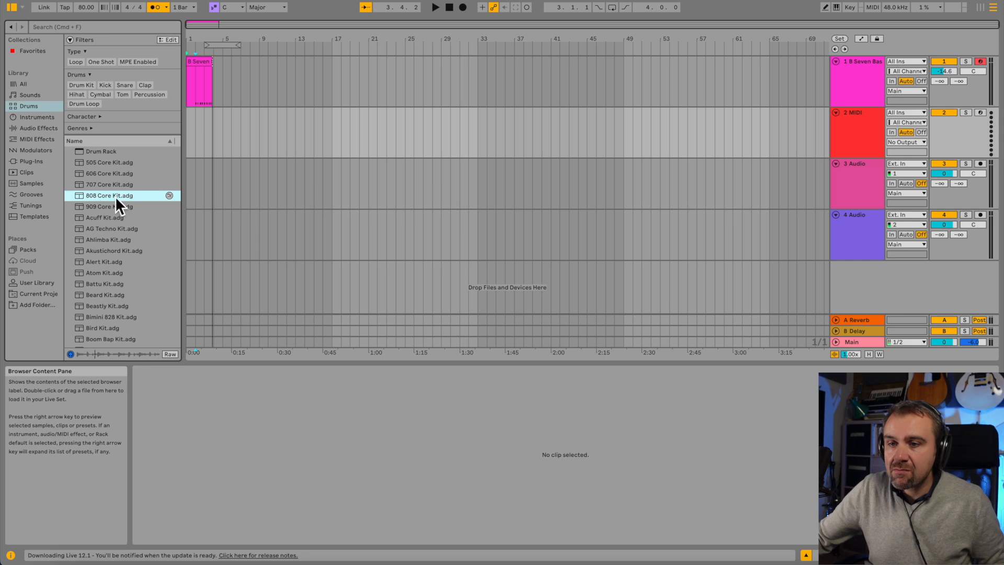
{"action": "left_click_drag", "start_coordinate": [124, 196], "coordinate": [332, 132]}
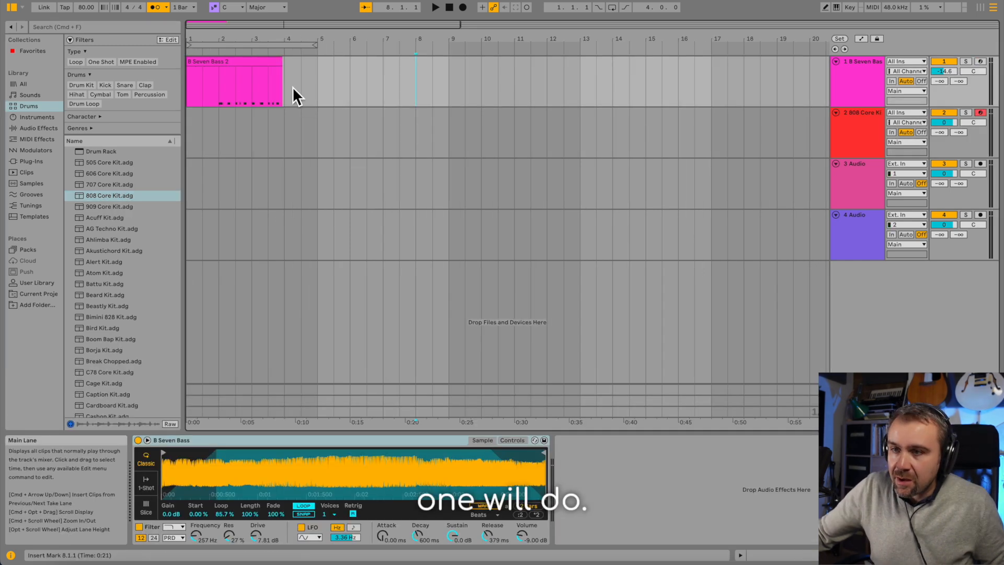
Step: Set a two-bar arrangement loop starting at 2.1.1 and record a bass drum and hand clap pattern on the 808 Core Kit track
{"action": "left_click_drag", "start_coordinate": [197, 52], "coordinate": [220, 48]}
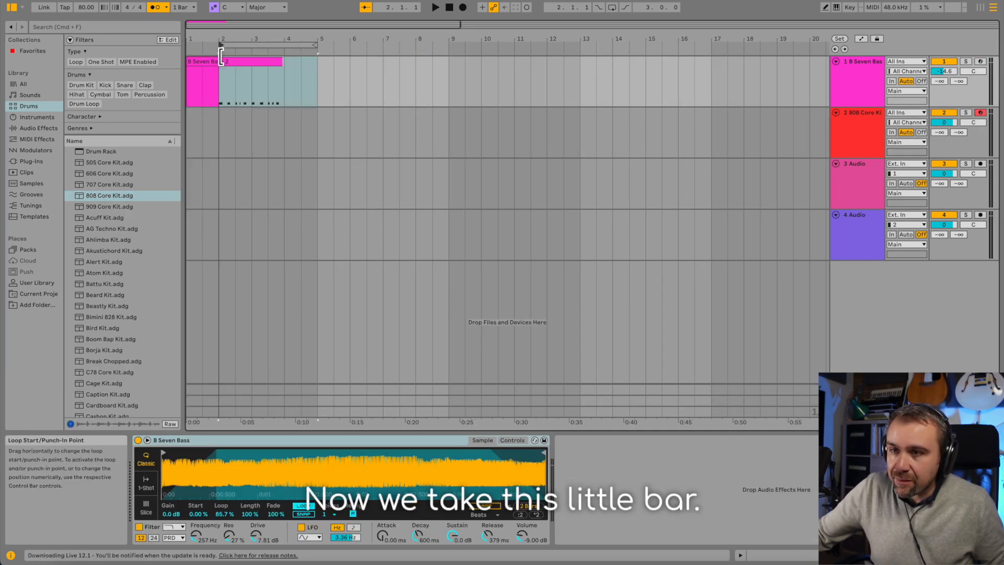
{"action": "left_click_drag", "start_coordinate": [321, 53], "coordinate": [284, 46]}
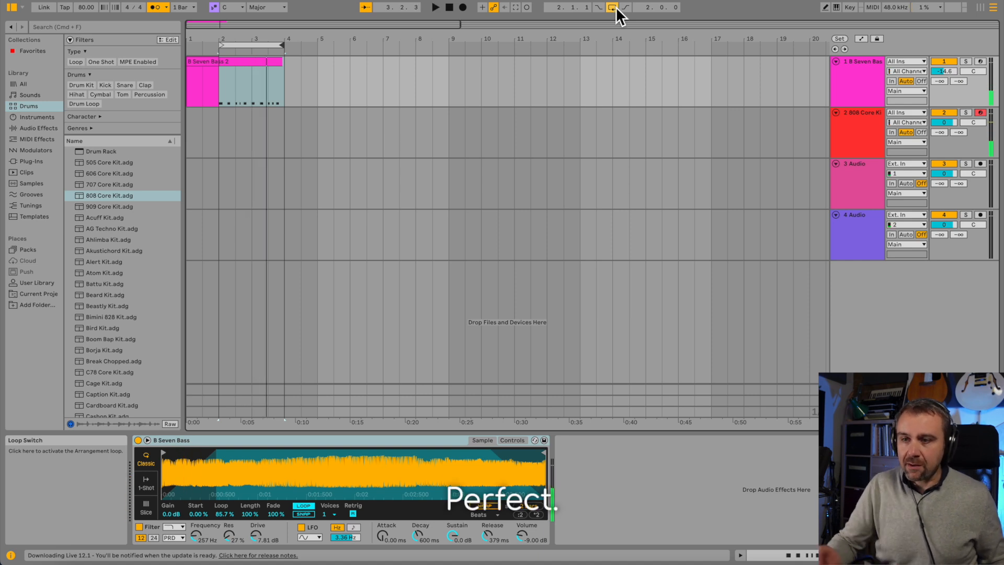
{"action": "left_click", "coordinate": [463, 8]}
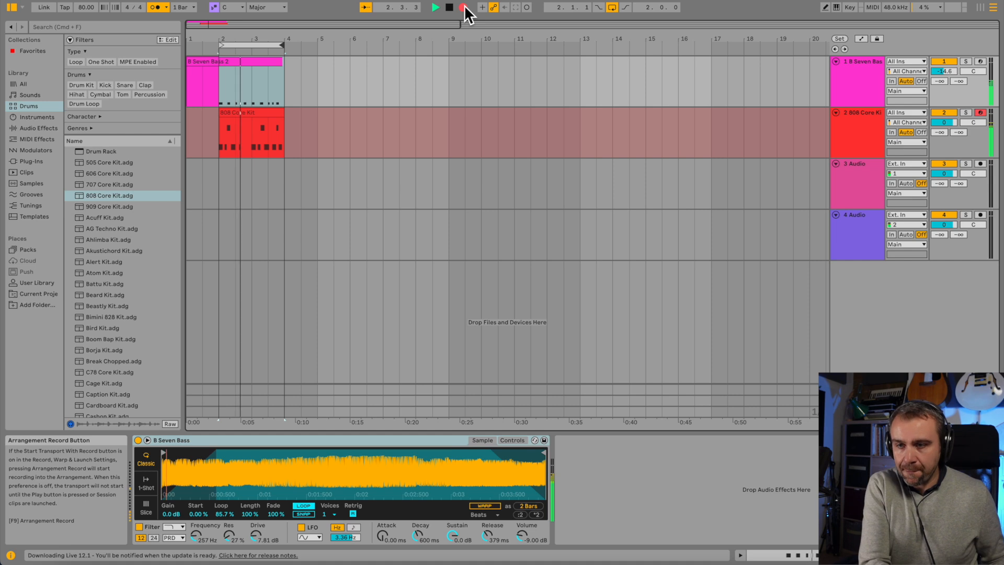
{"action": "key", "text": "space"}
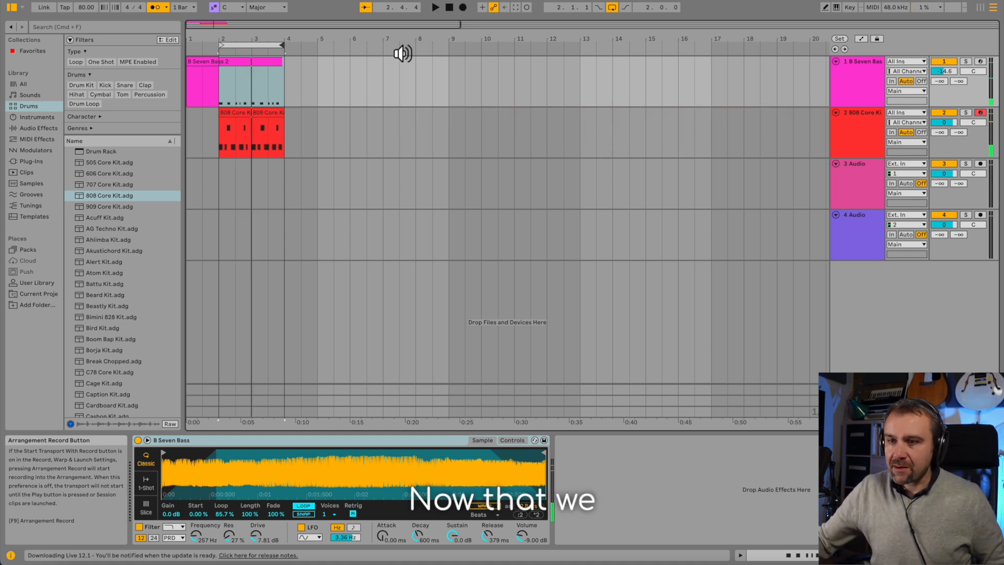
Step: Turn off the two-bar arrangement loop
{"action": "left_click", "coordinate": [273, 112]}
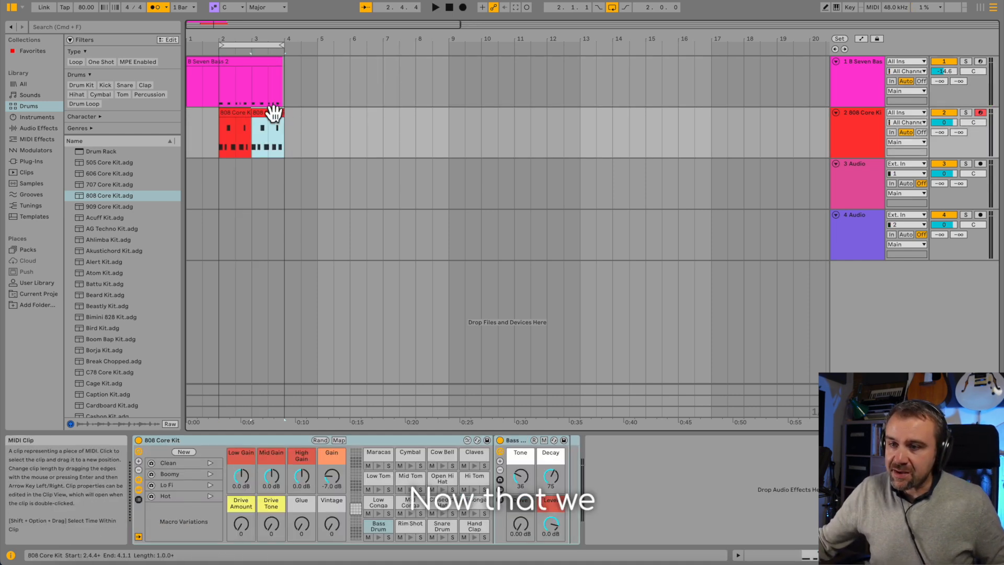
{"action": "left_click", "coordinate": [249, 119]}
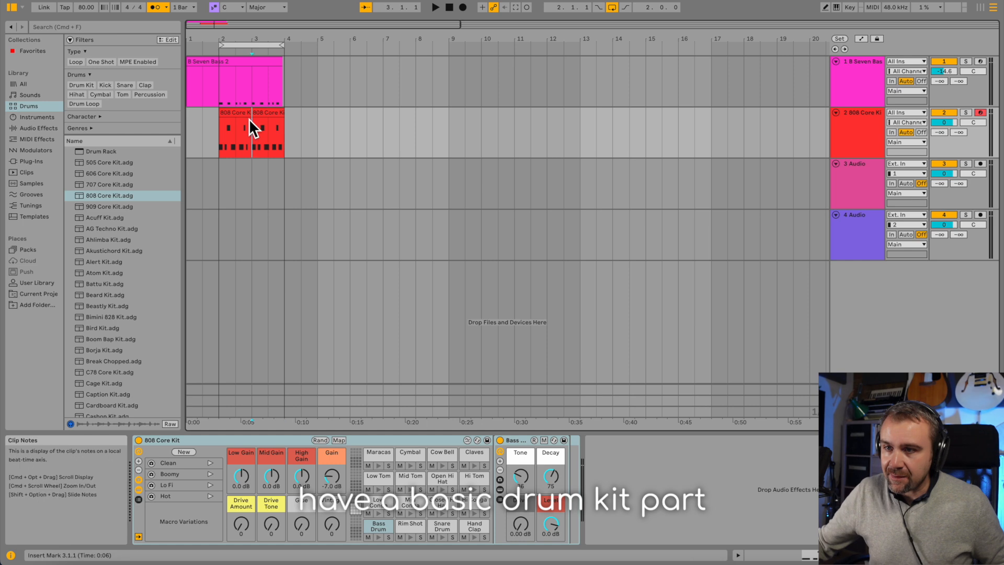
{"action": "double_click", "coordinate": [249, 118]}
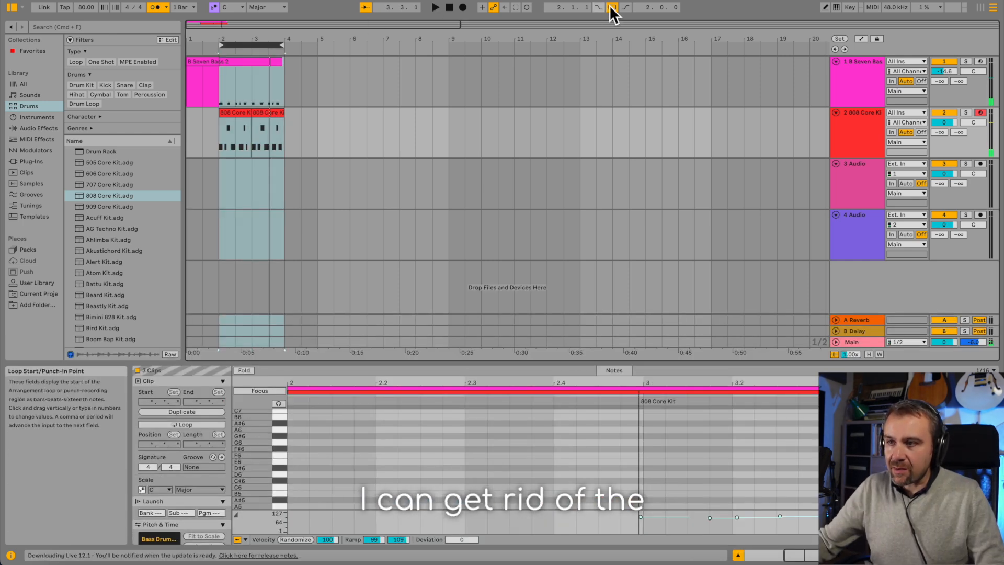
{"action": "left_click", "coordinate": [612, 7]}
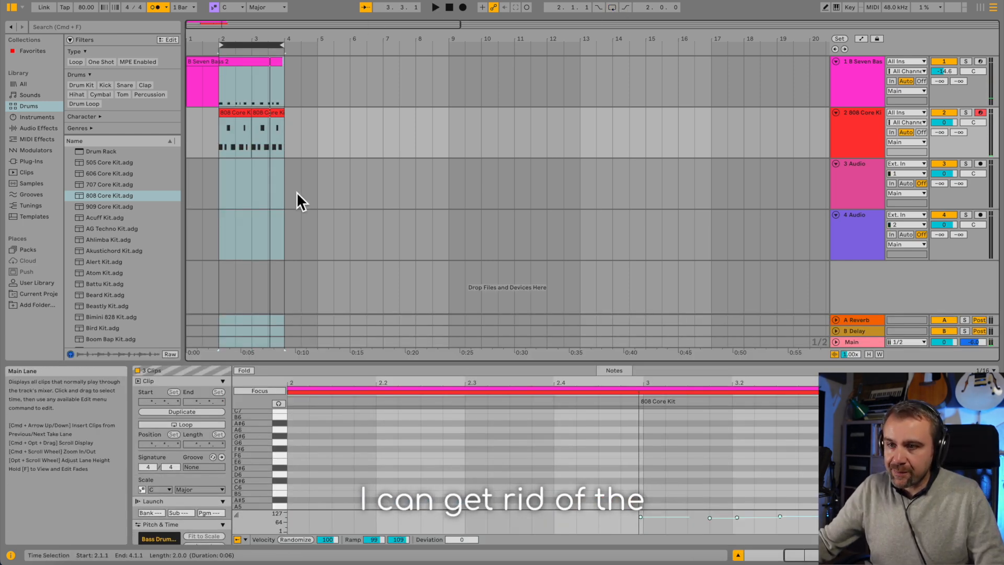
Step: Quantize all notes of both 808 Core Kit clips to 1/16 and play back the result
{"action": "left_click_drag", "start_coordinate": [301, 128], "coordinate": [218, 125]}
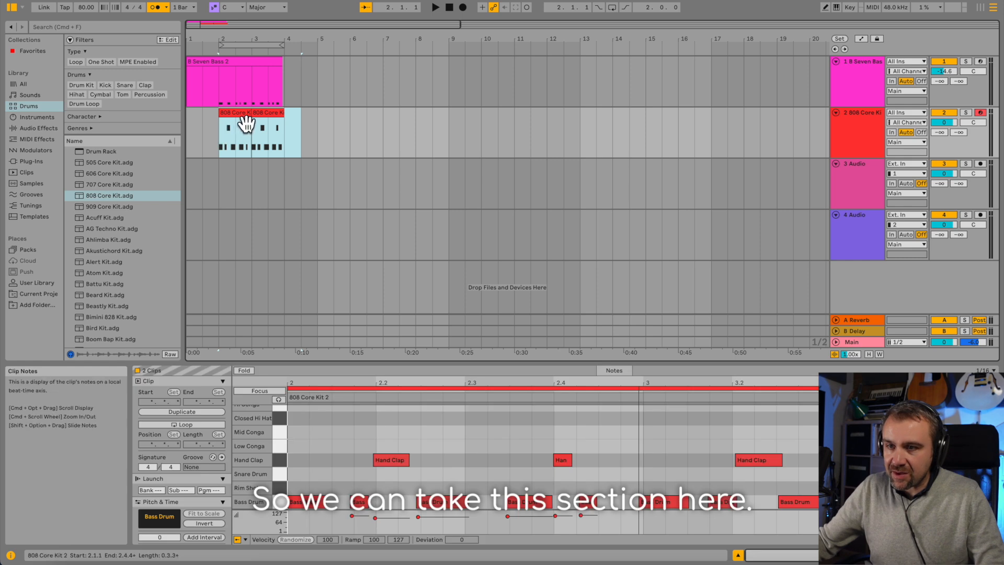
{"action": "left_click_drag", "start_coordinate": [301, 430], "coordinate": [988, 546]}
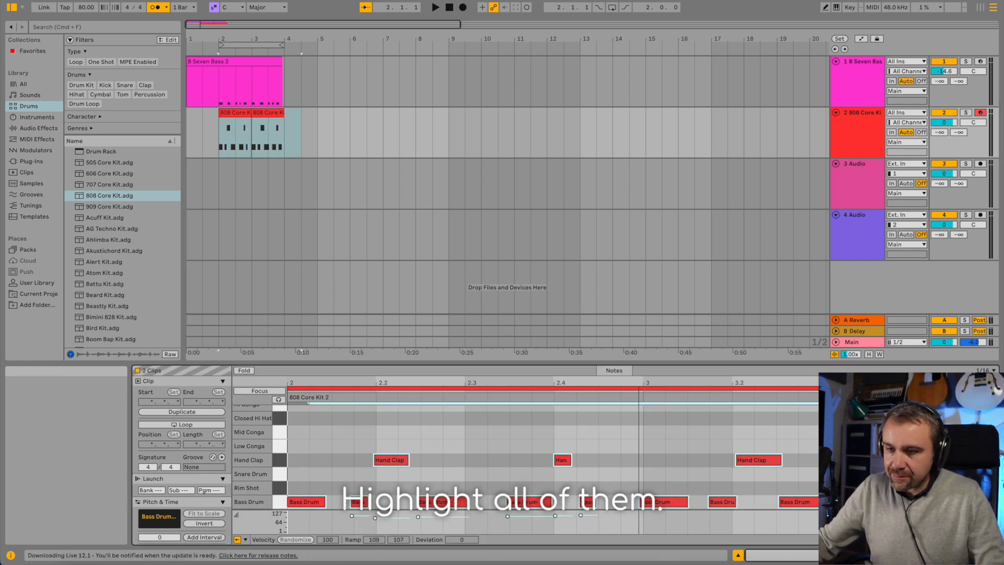
{"action": "scroll", "coordinate": [209, 484], "scroll_direction": "down", "scroll_amount": 10}
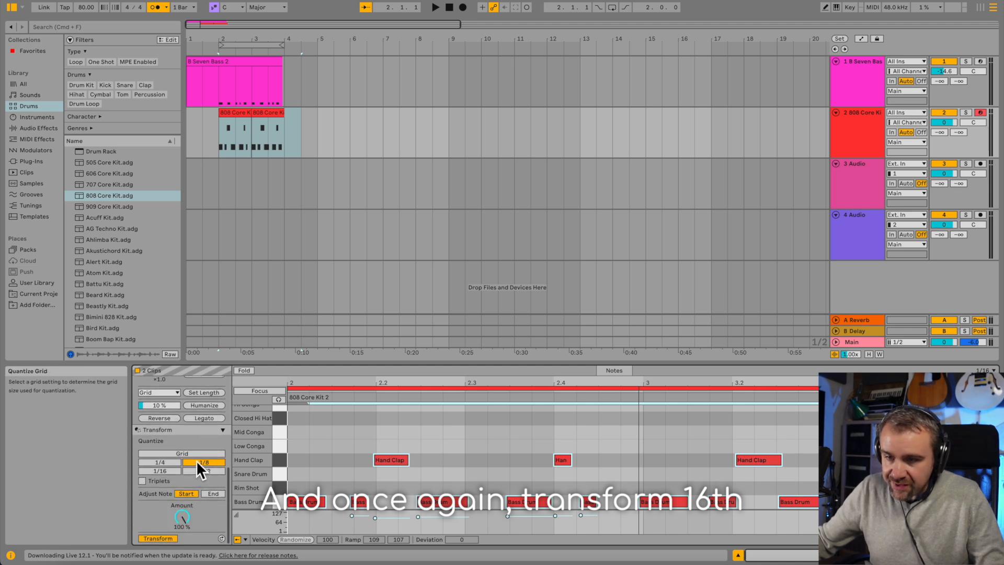
{"action": "left_click", "coordinate": [174, 470]}
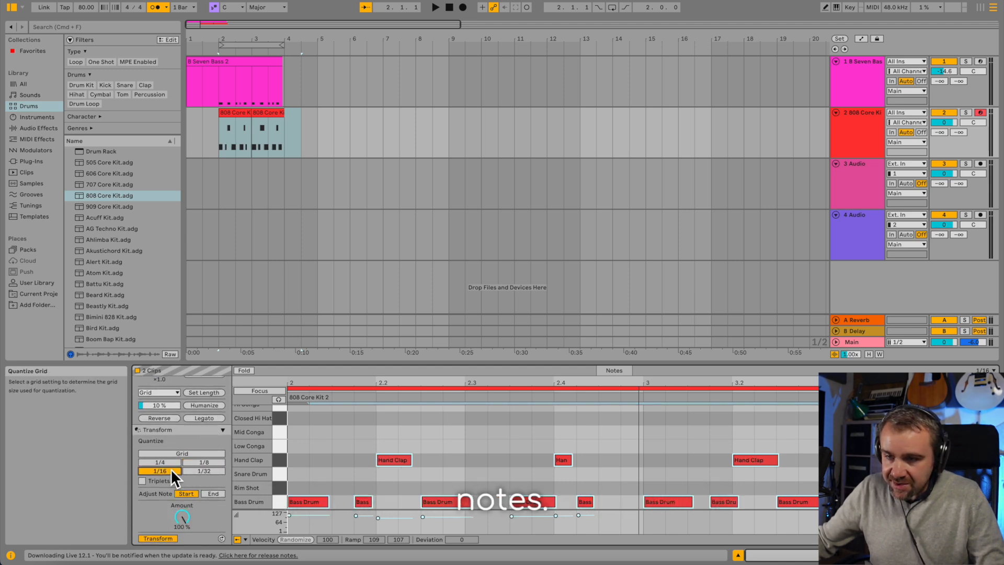
{"action": "key", "text": "space"}
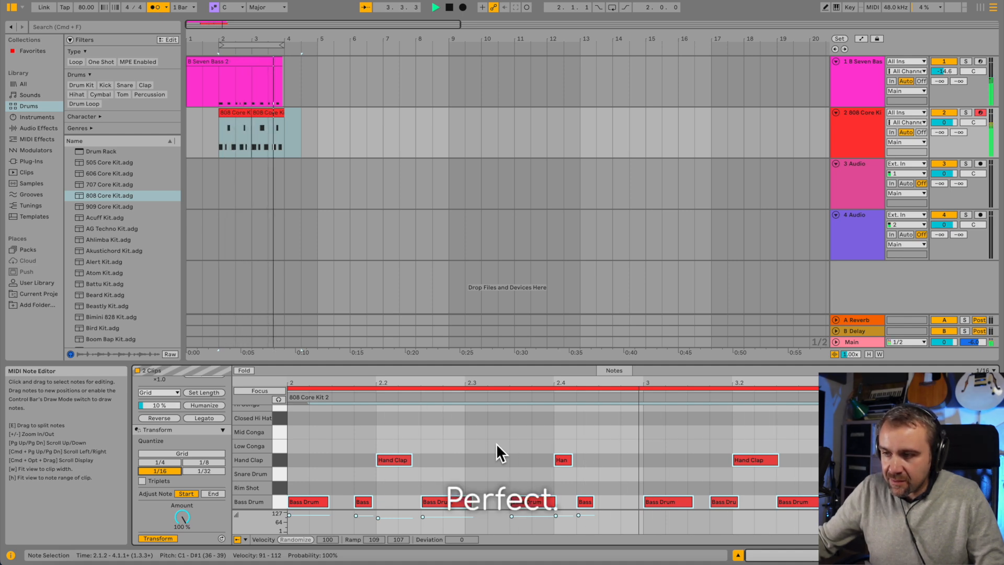
{"action": "key", "text": "space"}
Step: Move both 808 Core Kit clips to start at bar 4 and delete the first bar of the bass clip
{"action": "left_click_drag", "start_coordinate": [245, 116], "coordinate": [306, 111]}
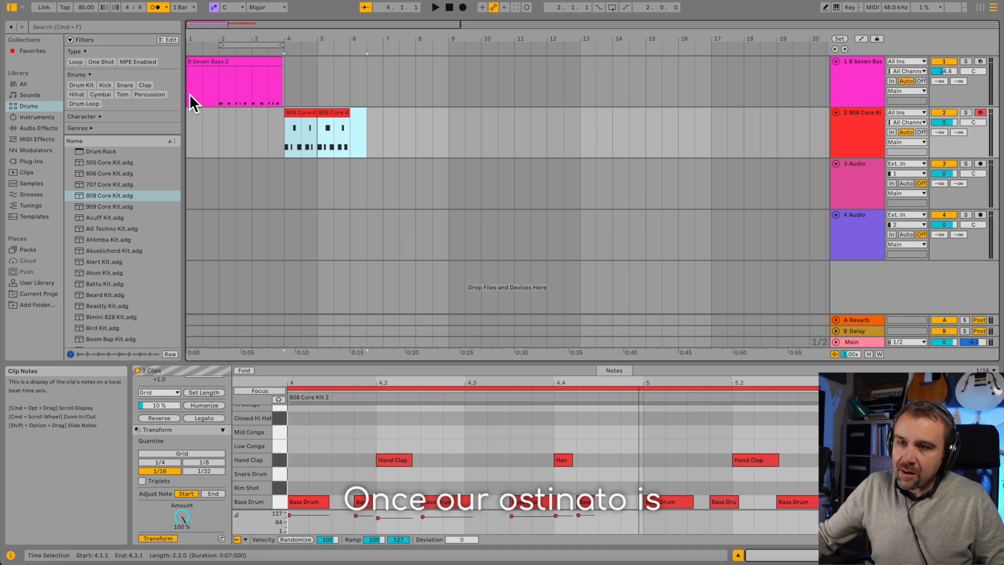
{"action": "left_click_drag", "start_coordinate": [190, 100], "coordinate": [223, 100]}
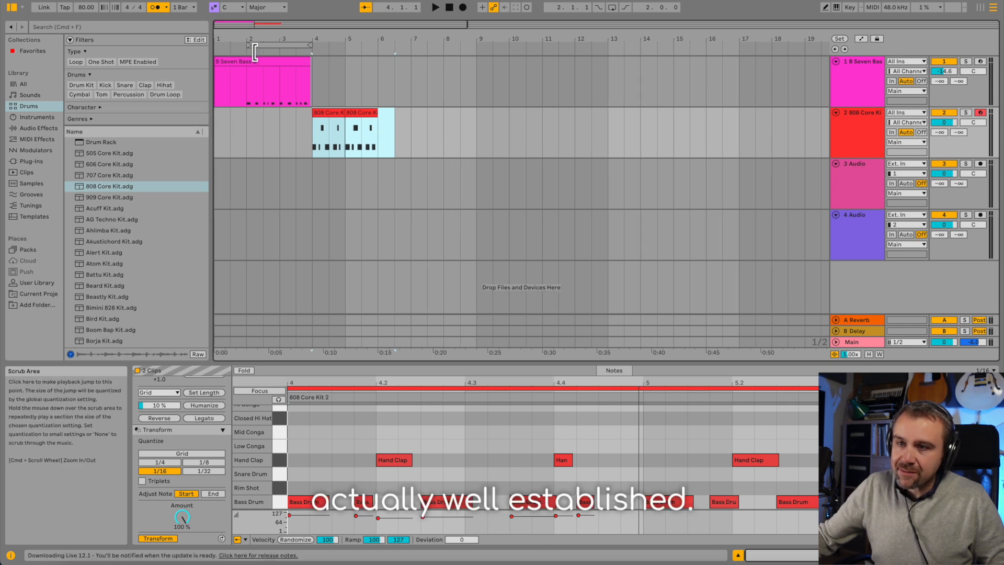
{"action": "left_click_drag", "start_coordinate": [249, 84], "coordinate": [204, 86]}
{"action": "key", "text": "Delete"}
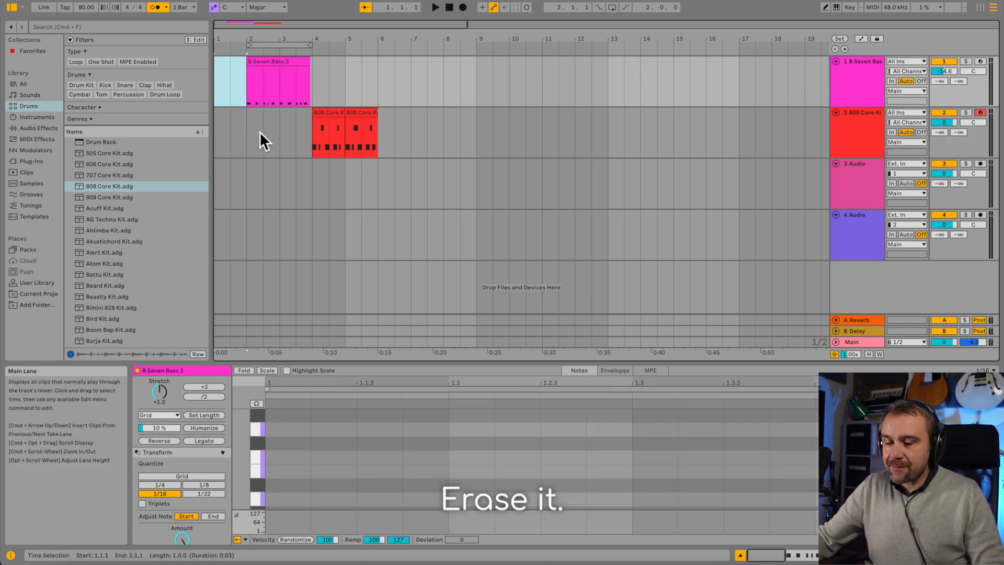
Step: Place the bass clip from 1.1.1 to 3.1.1 and move both 808 Core Kit clips to start at bar 3
{"action": "left_click_drag", "start_coordinate": [285, 73], "coordinate": [246, 71]}
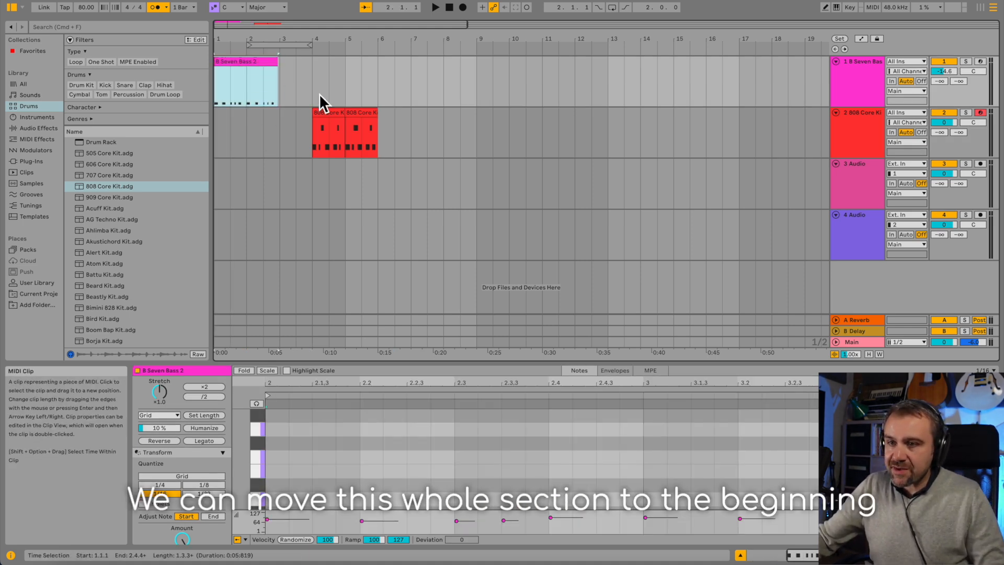
{"action": "left_click_drag", "start_coordinate": [341, 112], "coordinate": [299, 114]}
{"action": "left_click_drag", "start_coordinate": [373, 115], "coordinate": [370, 115]}
{"action": "left_click_drag", "start_coordinate": [370, 115], "coordinate": [339, 114]}
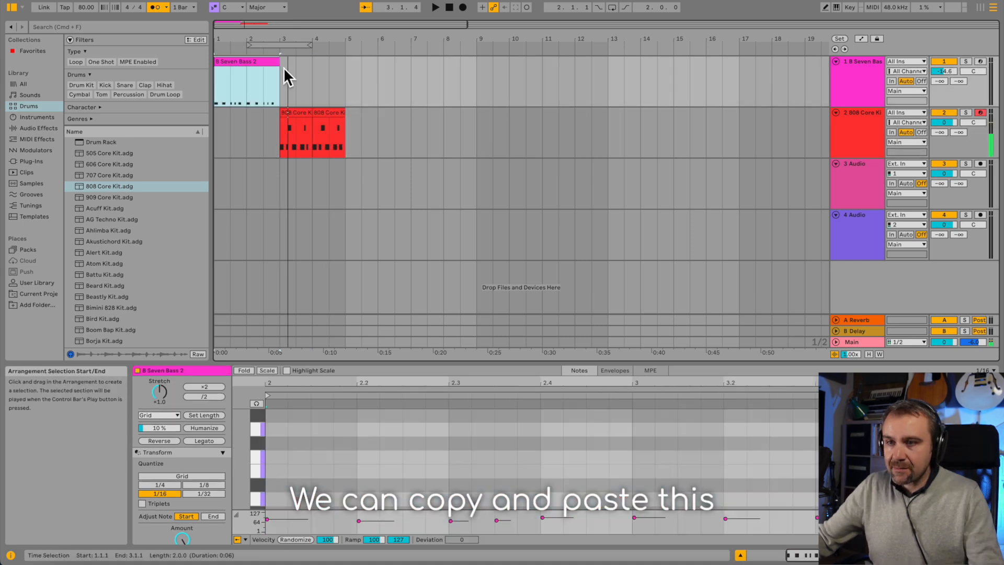
Step: Repeat the two-bar bass clip four times, at bars 3, 5, 7 and 9, so the bass runs to bar 11
{"action": "left_click", "coordinate": [280, 80]}
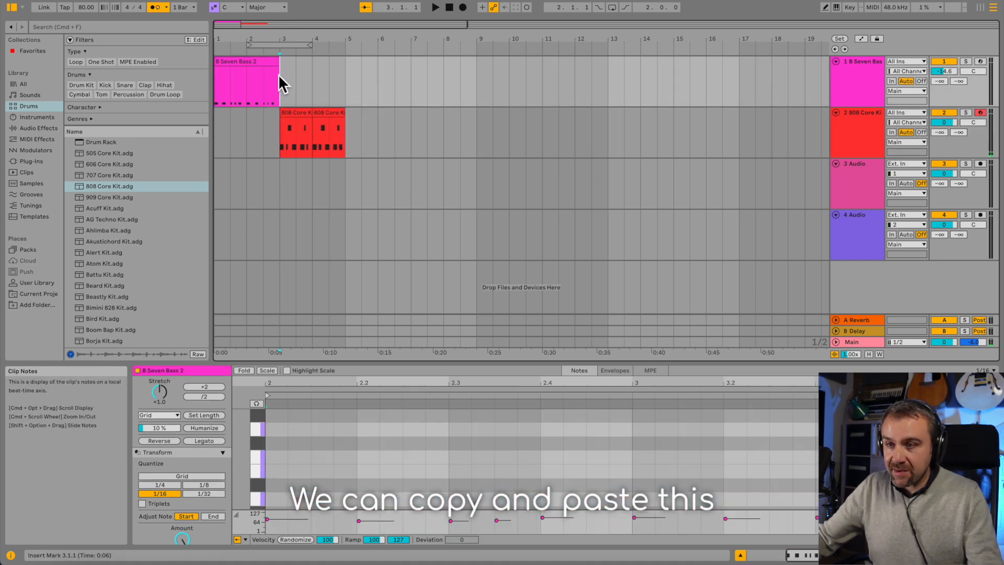
{"action": "key", "text": "super+v"}
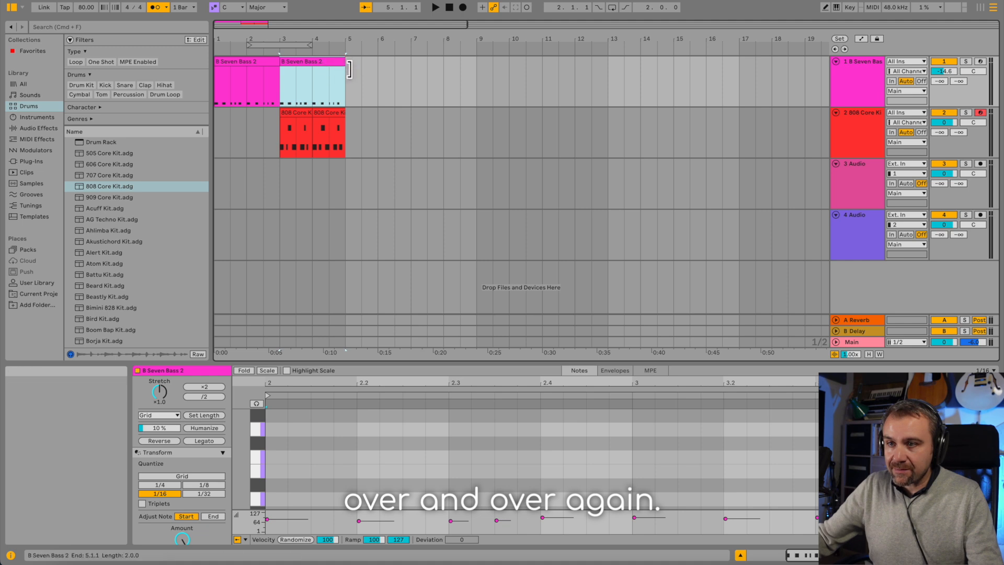
{"action": "left_click", "coordinate": [345, 86]}
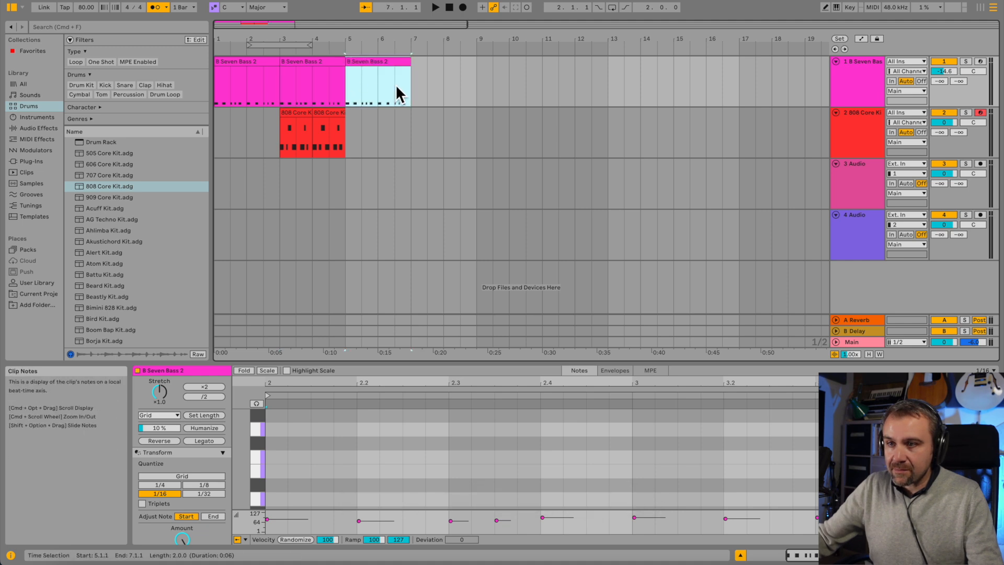
{"action": "key", "text": "super+d"}
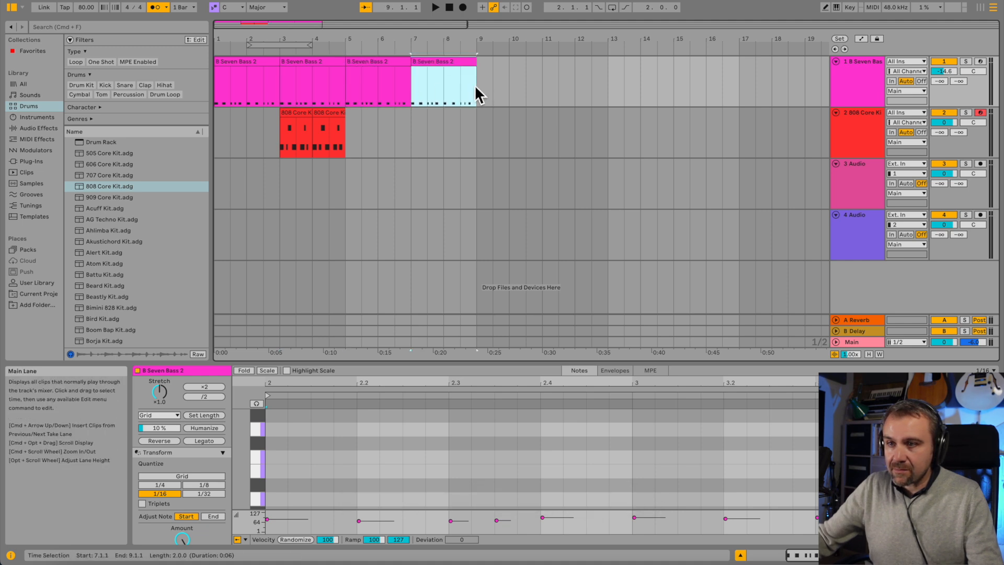
{"action": "key", "text": "super+d"}
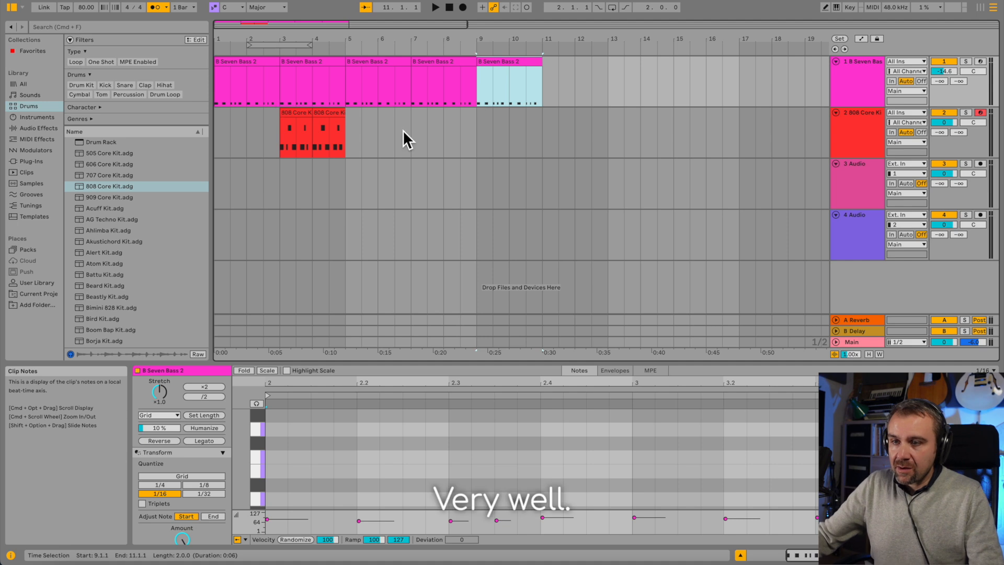
Step: Duplicate the pair of 808 Core Kit clips three times so the drums run from bar 3 to bar 11
{"action": "left_click", "coordinate": [410, 131]}
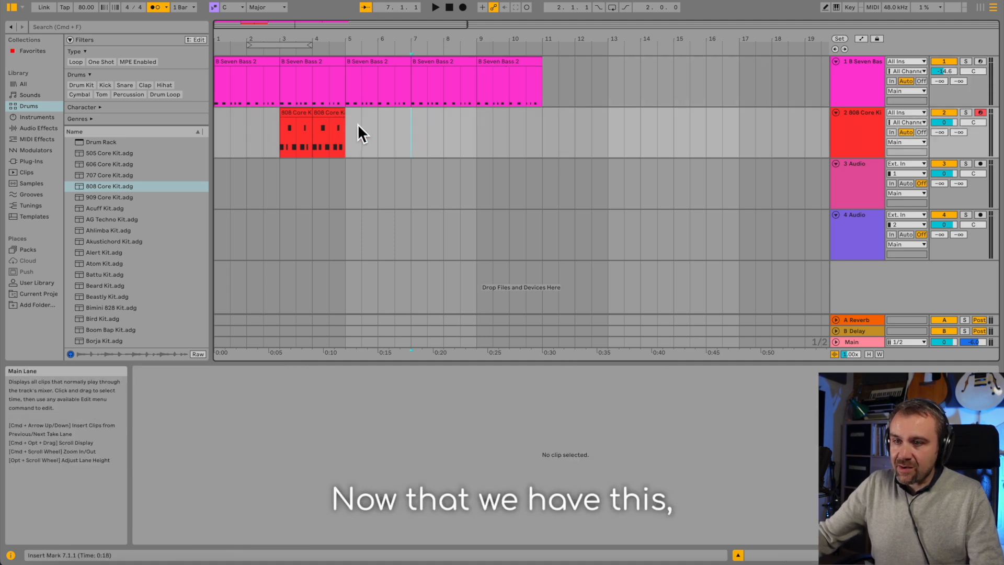
{"action": "left_click_drag", "start_coordinate": [359, 130], "coordinate": [281, 125]}
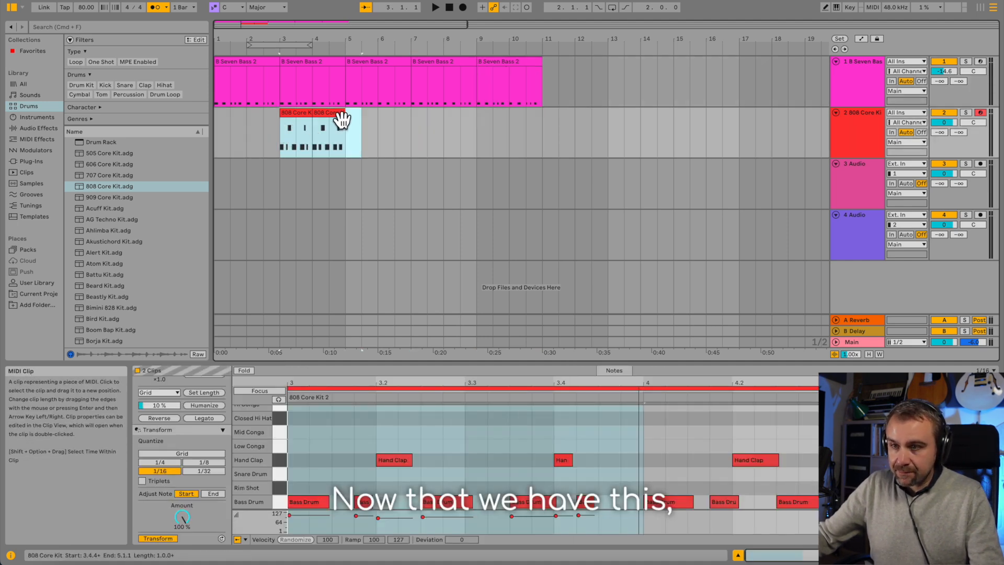
{"action": "key", "text": "super+d"}
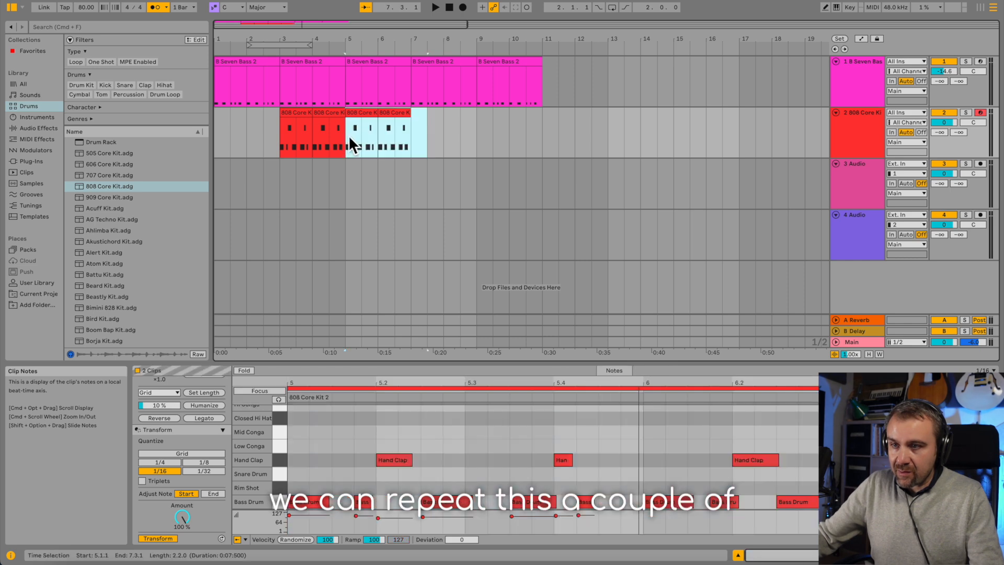
{"action": "key", "text": "super+d"}
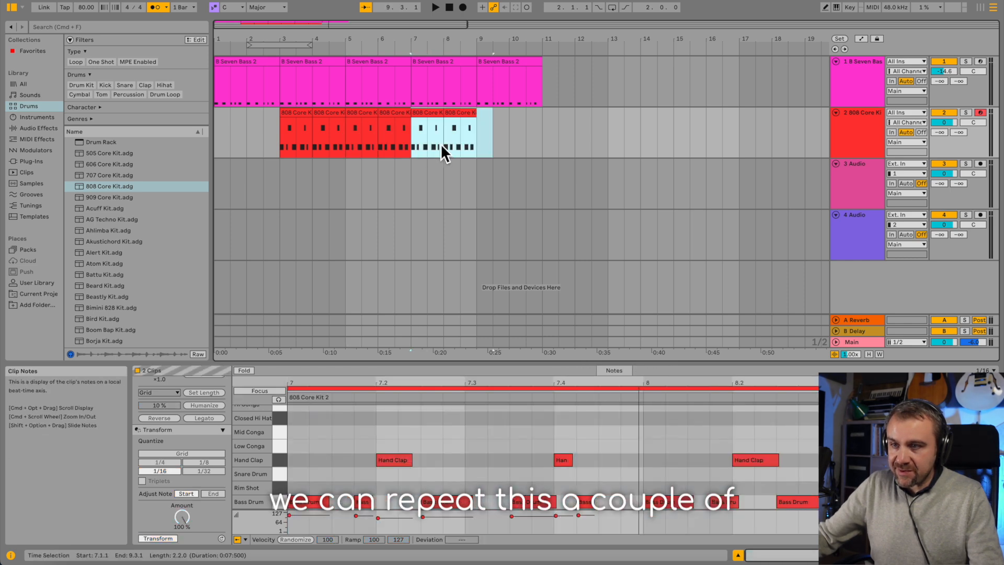
{"action": "left_click", "coordinate": [477, 144]}
{"action": "key", "text": "super+d"}
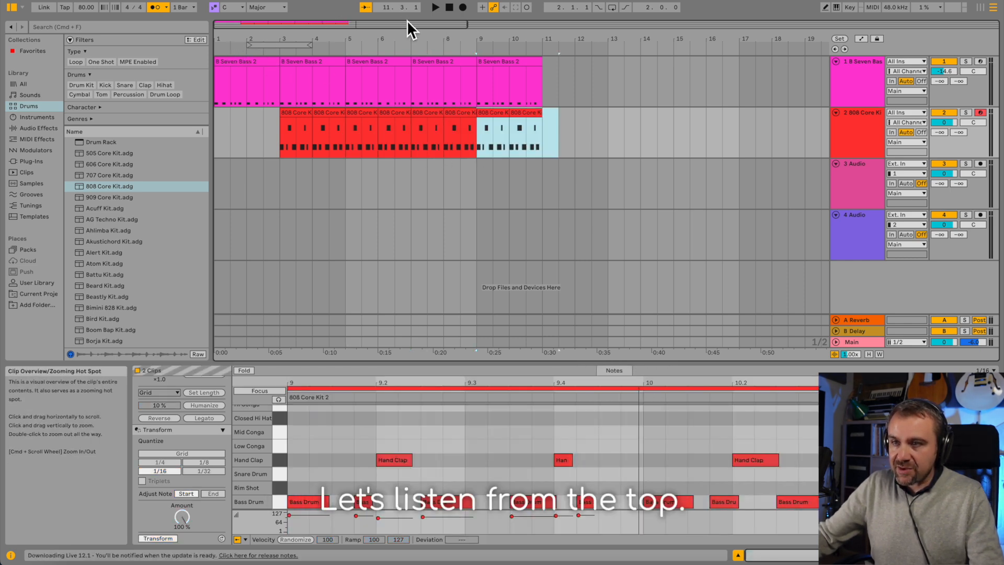
Step: Play the arrangement from the beginning and switch off the metronome
{"action": "left_click", "coordinate": [451, 11]}
{"action": "left_click", "coordinate": [435, 10]}
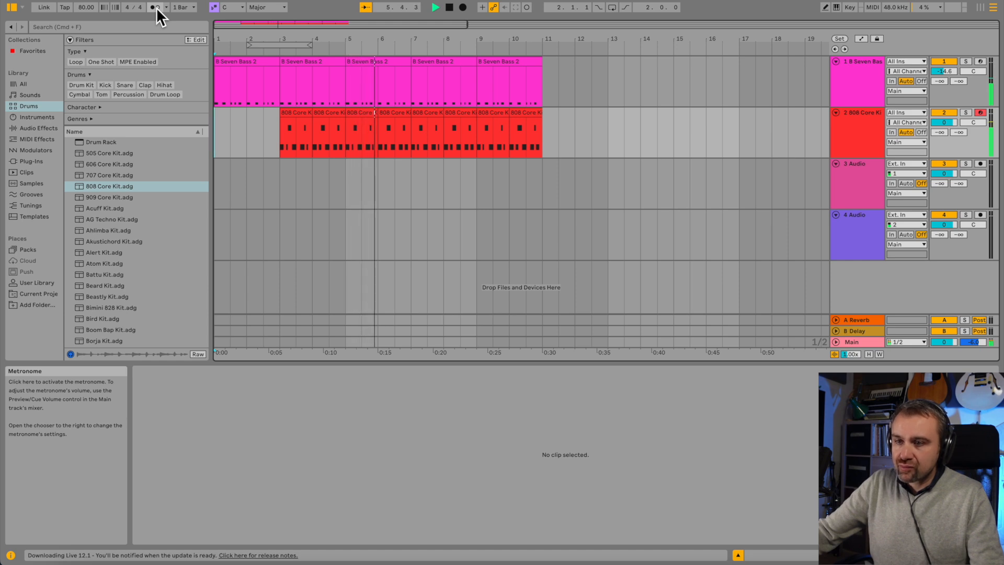
{"action": "key", "text": "space"}
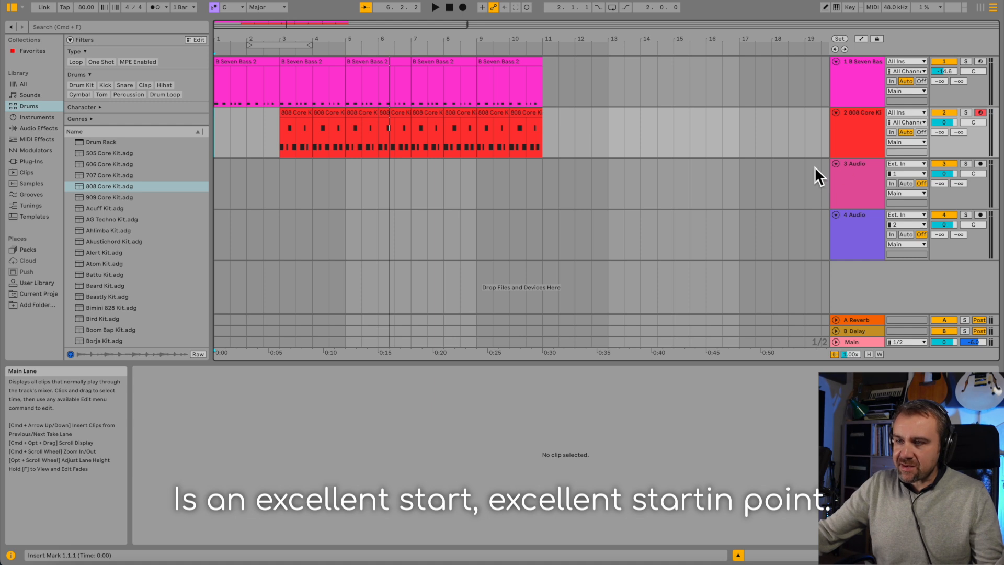
Step: Insert a new MIDI track below the two empty audio tracks
{"action": "left_click", "coordinate": [870, 167]}
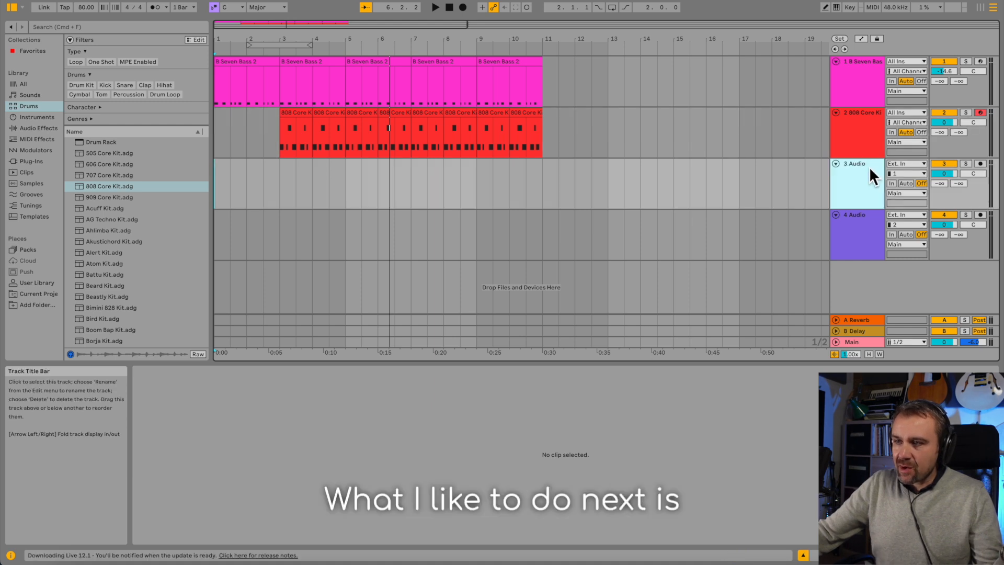
{"action": "right_click", "coordinate": [861, 275]}
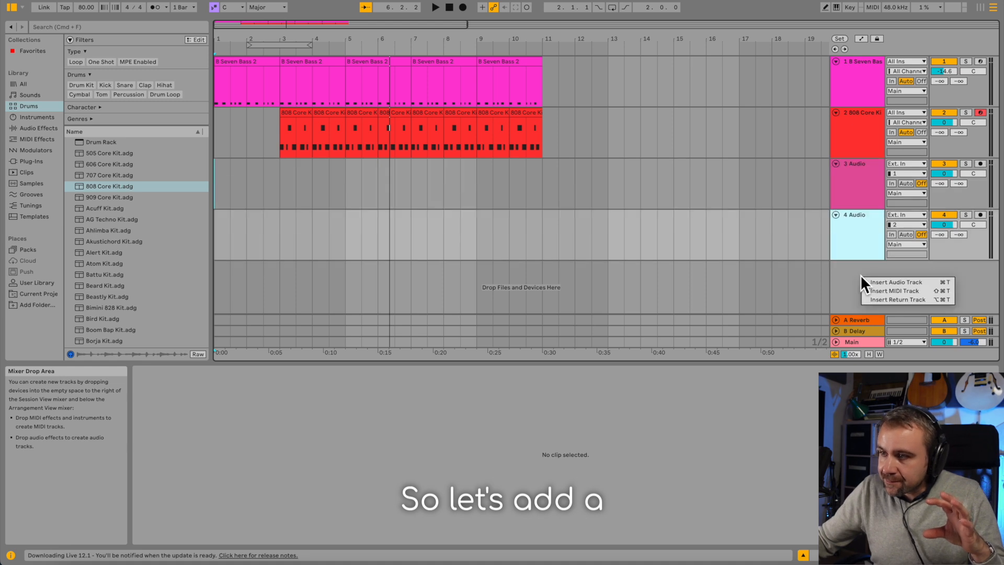
{"action": "left_click", "coordinate": [909, 291]}
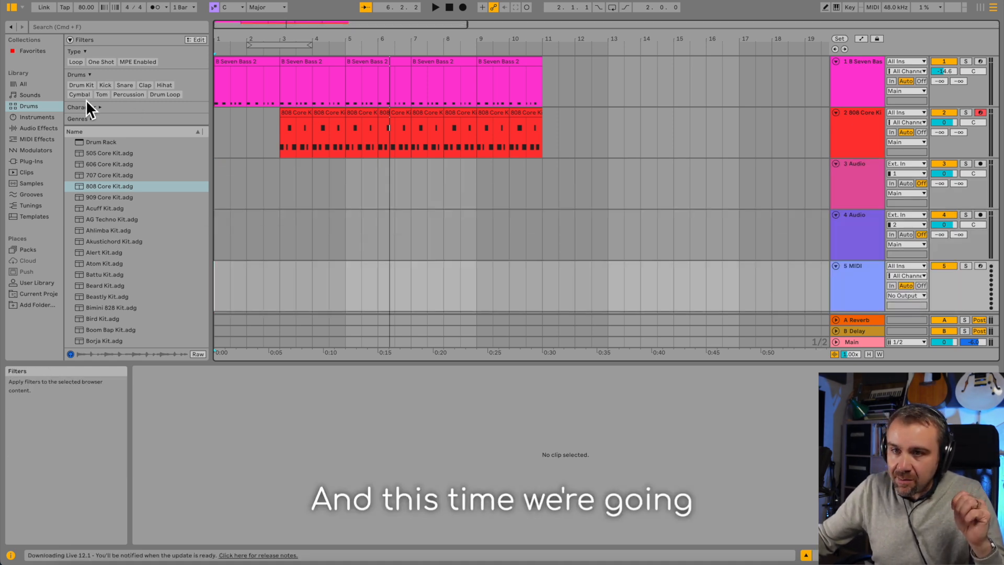
Step: Browse the Sounds library and filter it to the Pad category
{"action": "left_click", "coordinate": [40, 97]}
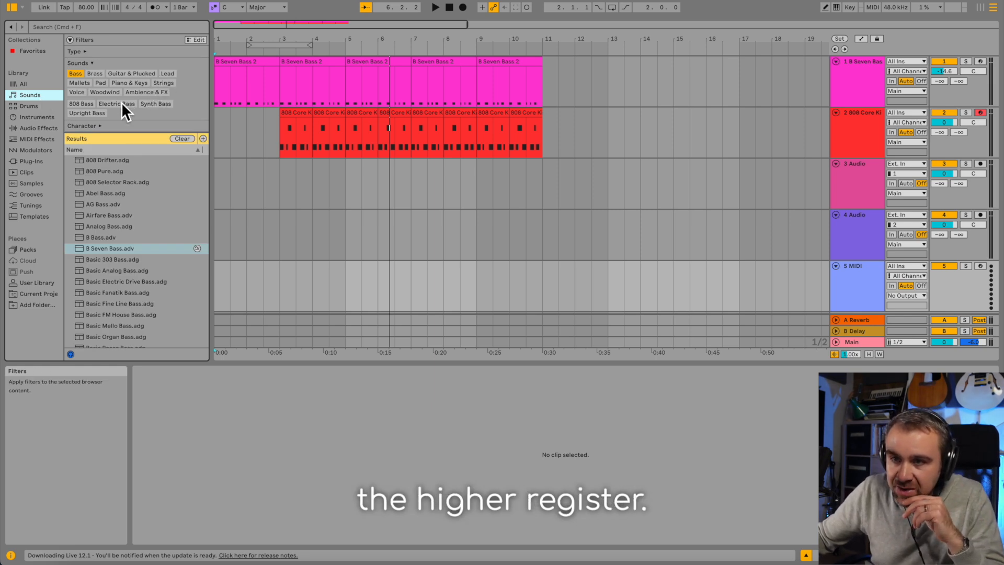
{"action": "scroll", "coordinate": [123, 194], "scroll_direction": "down", "scroll_amount": 1}
{"action": "scroll", "coordinate": [122, 192], "scroll_direction": "up", "scroll_amount": 1}
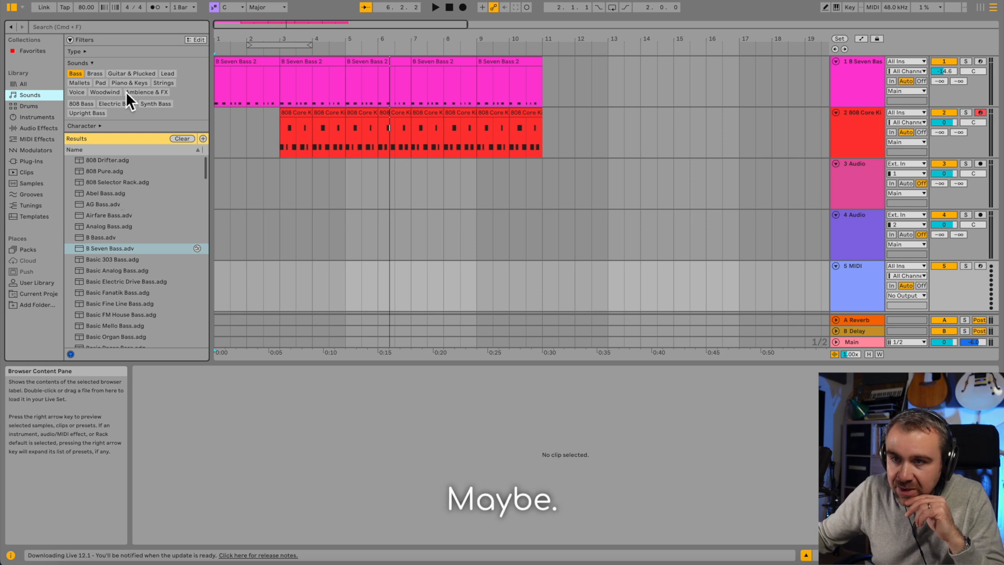
{"action": "left_click", "coordinate": [102, 95]}
Step: Audition the pad presets one after another, from Abilene Winter Pad down to Cave Talkers Pad
{"action": "left_click", "coordinate": [105, 152]}
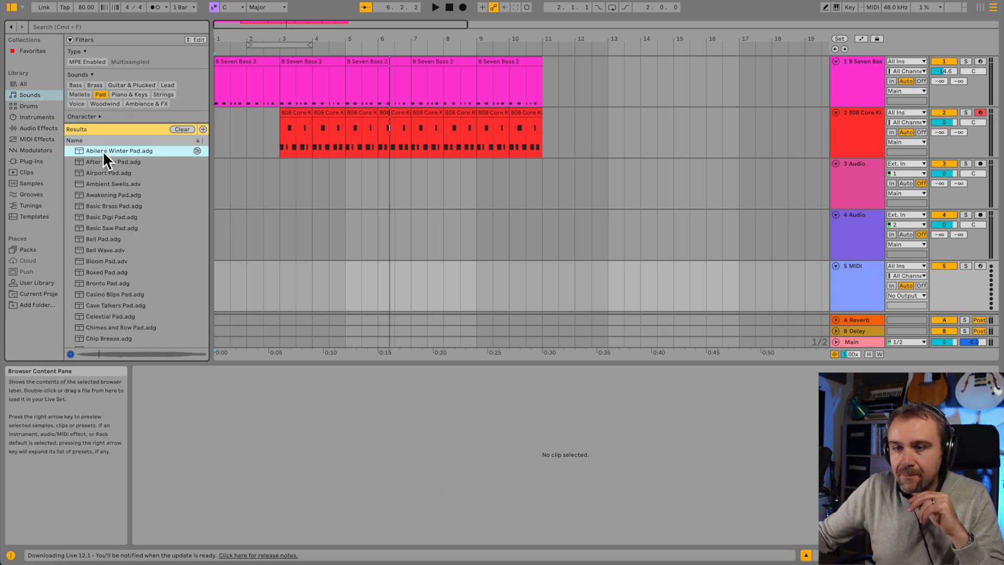
{"action": "left_click", "coordinate": [99, 163]}
{"action": "left_click", "coordinate": [103, 187]}
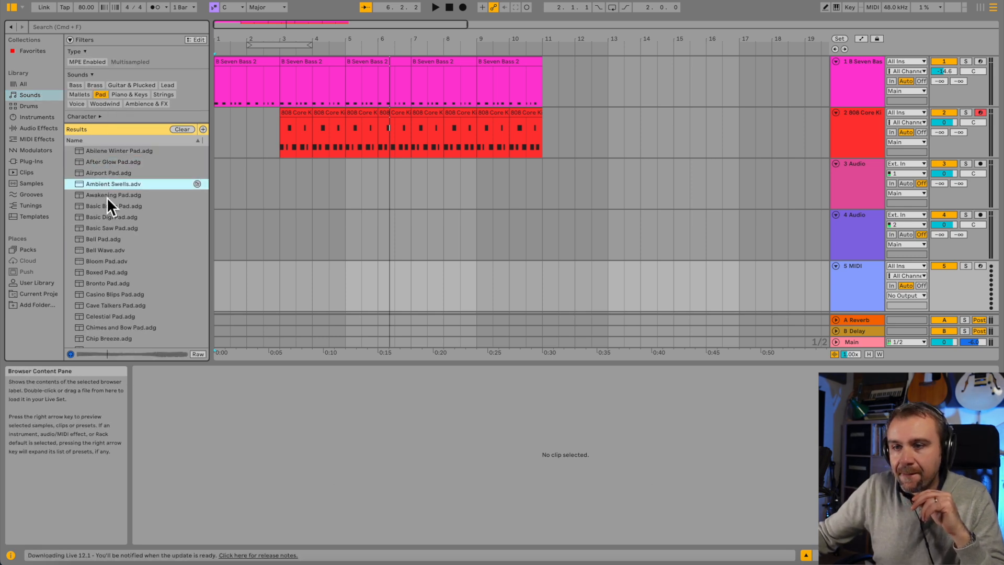
{"action": "left_click", "coordinate": [112, 197]}
{"action": "left_click", "coordinate": [110, 208]}
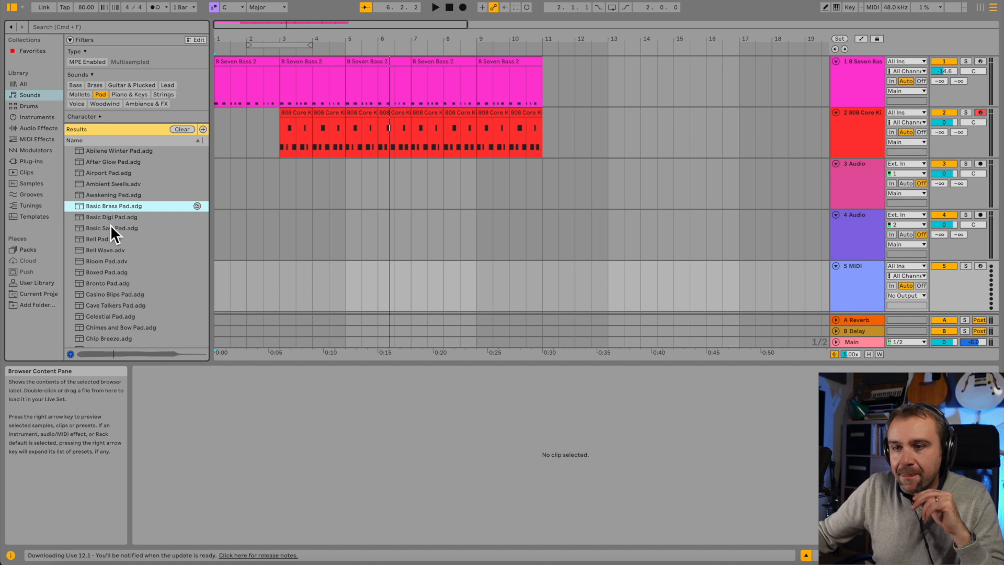
{"action": "left_click", "coordinate": [113, 218]}
{"action": "left_click", "coordinate": [113, 226]}
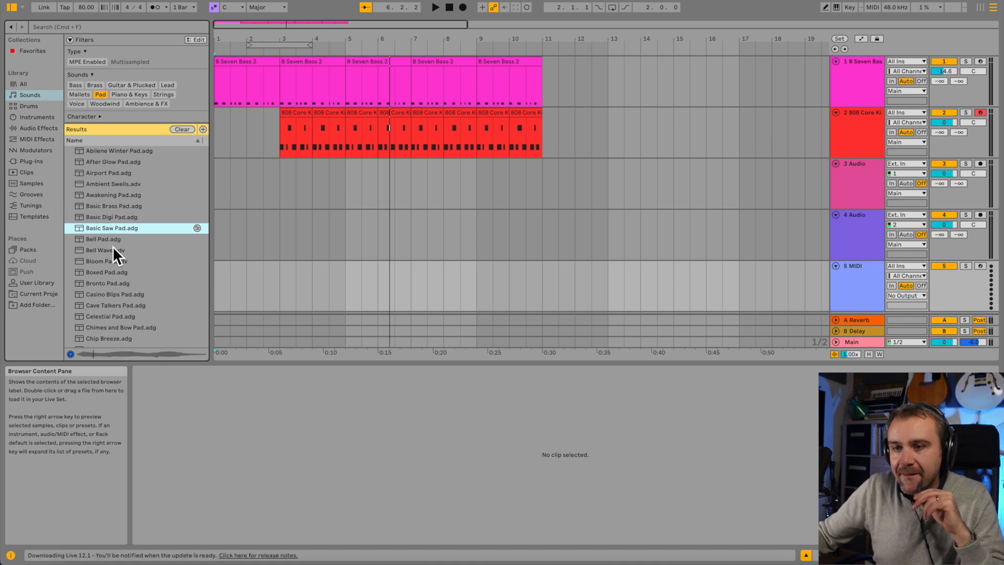
{"action": "left_click", "coordinate": [112, 249]}
{"action": "left_click", "coordinate": [112, 264]}
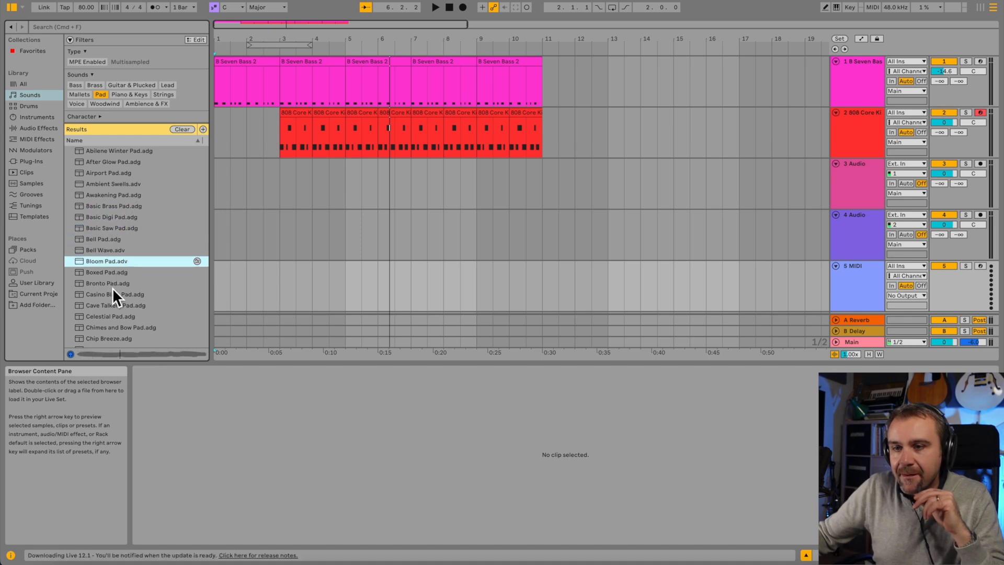
{"action": "left_click", "coordinate": [110, 285]}
{"action": "scroll", "coordinate": [109, 284], "scroll_direction": "down", "scroll_amount": 3}
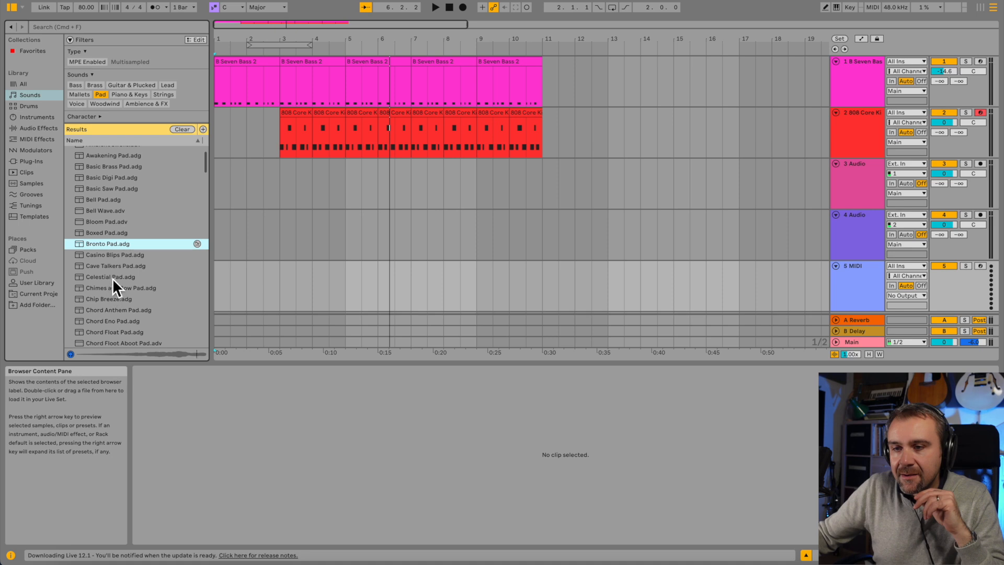
{"action": "left_click", "coordinate": [112, 267]}
Step: Preview the Celestial Pad preset and load it onto the empty MIDI track
{"action": "left_click", "coordinate": [108, 278]}
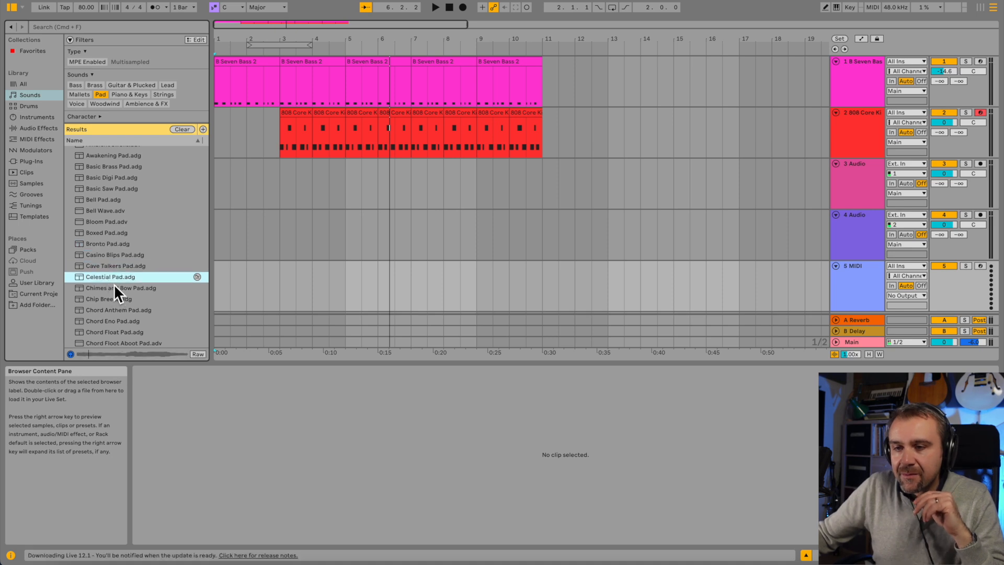
{"action": "left_click_drag", "start_coordinate": [137, 283], "coordinate": [447, 264]}
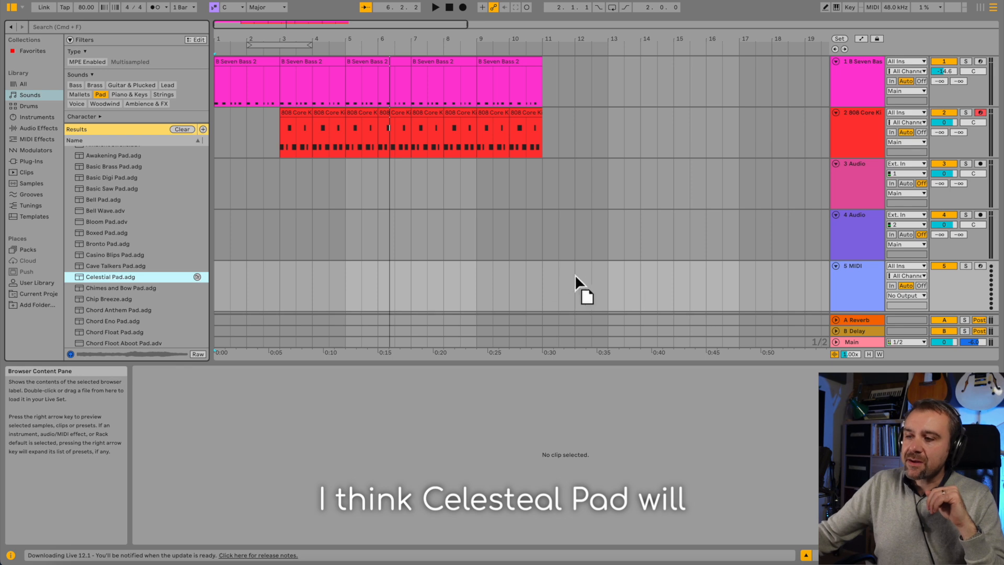
{"action": "left_click_drag", "start_coordinate": [709, 281], "coordinate": [711, 283]}
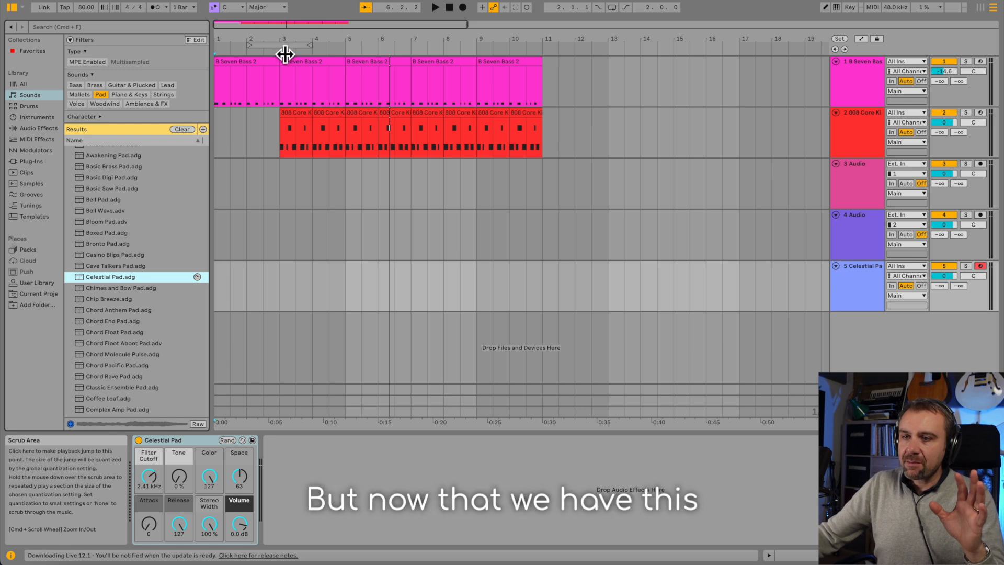
Step: Loop bars 3 to 5 and lower the Celestial Pad track's volume to -42.4 dB
{"action": "left_click_drag", "start_coordinate": [277, 52], "coordinate": [319, 51]}
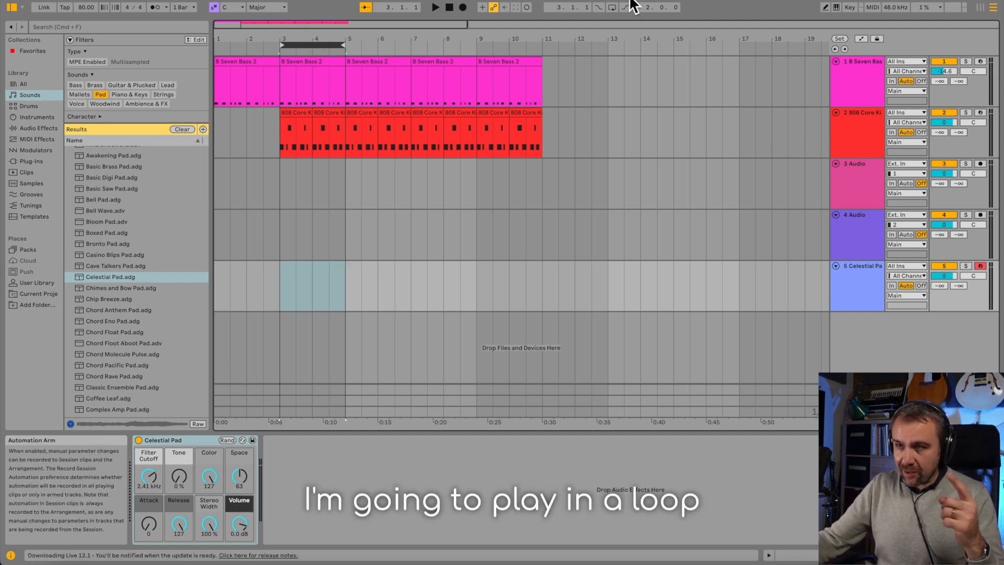
{"action": "left_click", "coordinate": [612, 8]}
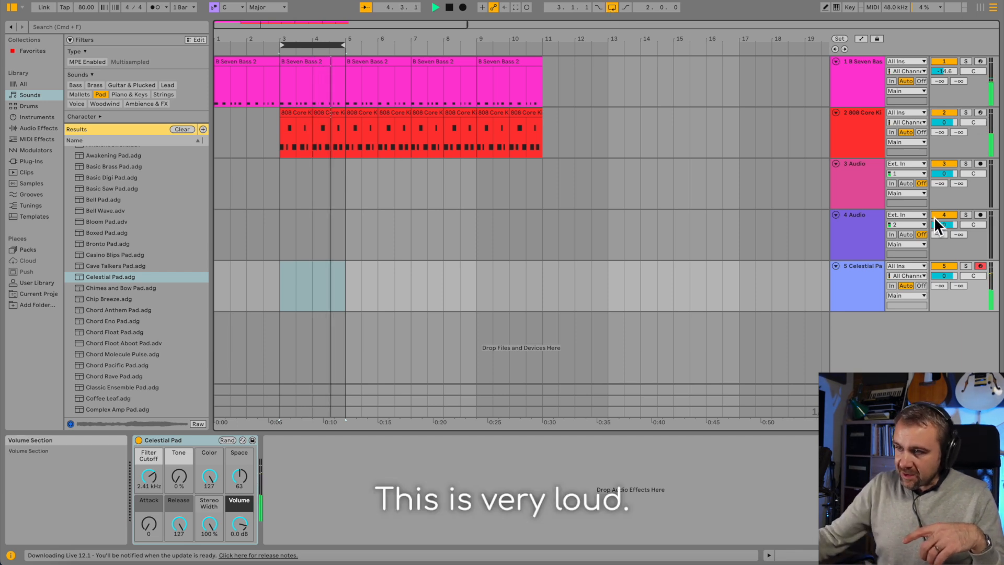
{"action": "mouse_move", "coordinate": [944, 275]}
{"action": "left_mouse_down"}
{"action": "mouse_move", "coordinate": [944, 334]}
{"action": "mouse_move", "coordinate": [954, 275]}
{"action": "left_mouse_up"}
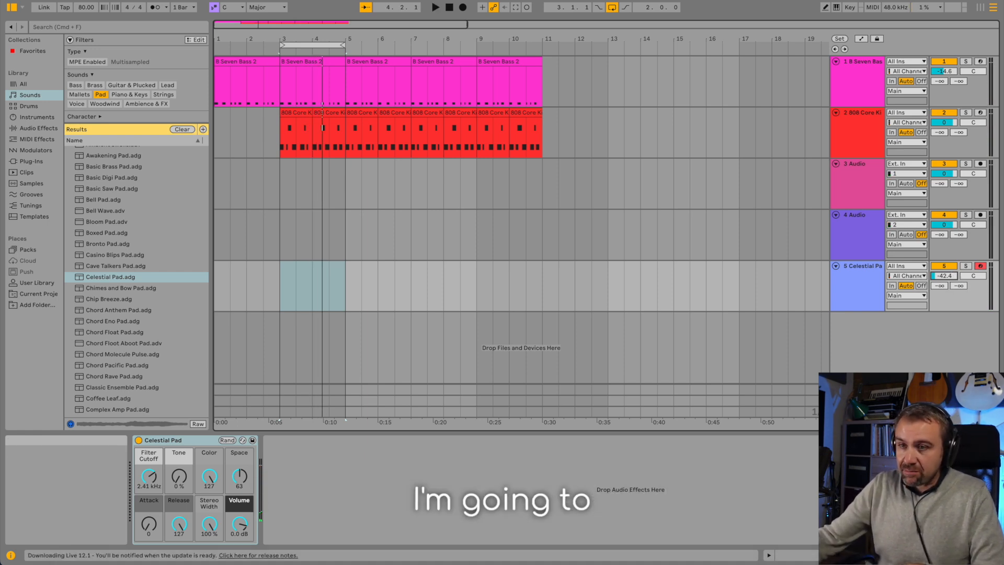
Step: Switch off looping and record a chord part on the Celestial Pad track from bar 2 to almost bar 11
{"action": "left_click", "coordinate": [611, 7]}
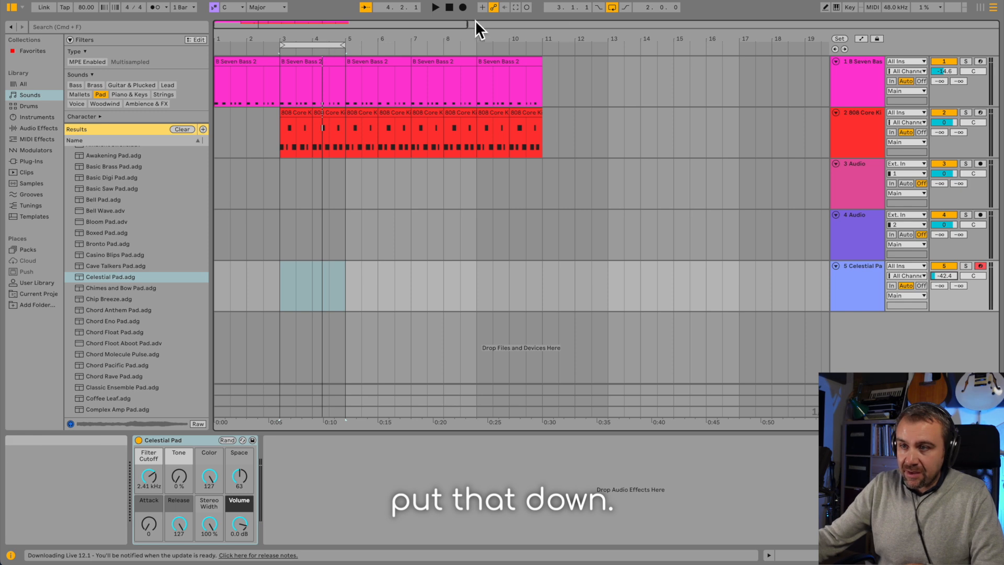
{"action": "left_click", "coordinate": [279, 48]}
{"action": "key", "text": "space"}
{"action": "left_click", "coordinate": [280, 138]}
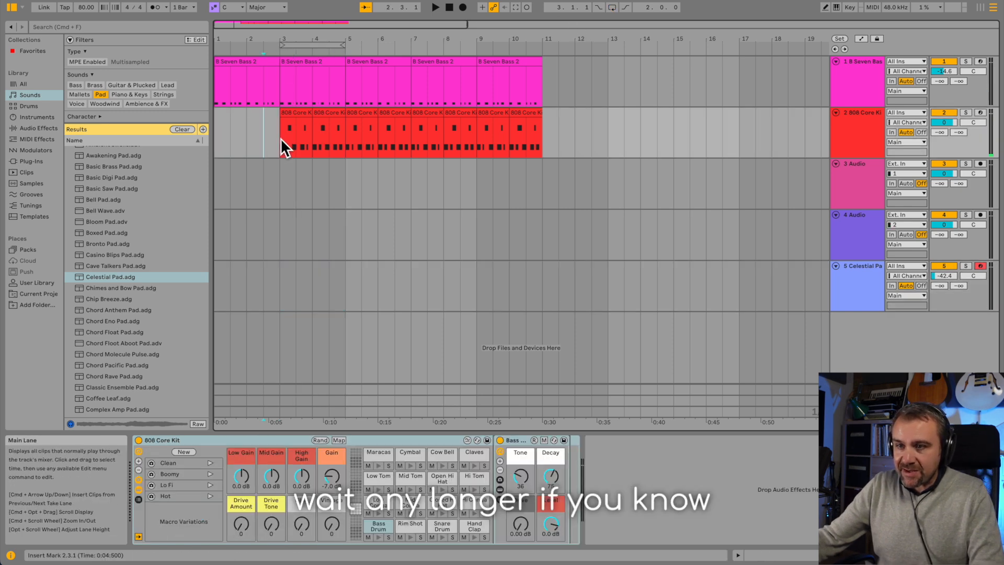
{"action": "left_click", "coordinate": [247, 132]}
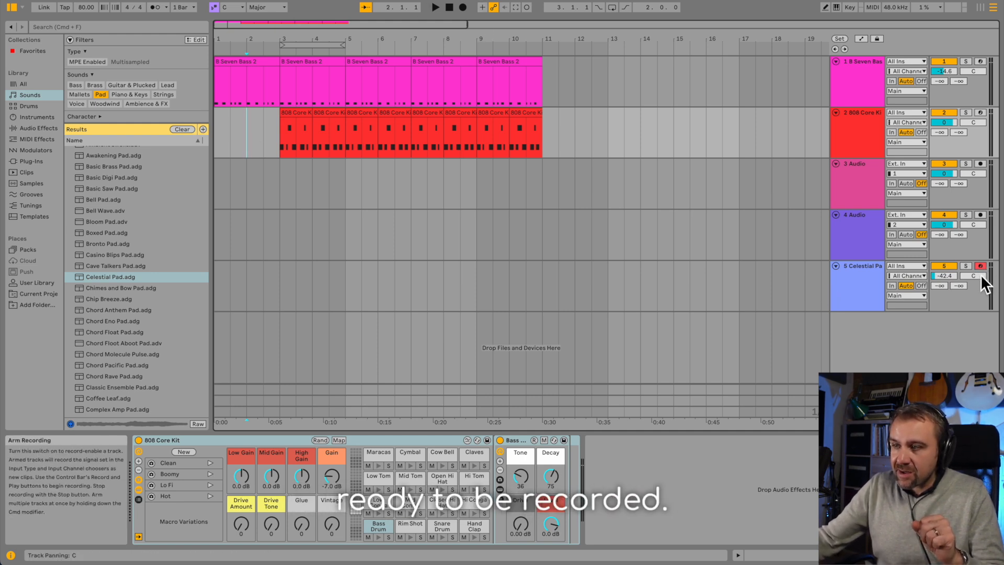
{"action": "left_click", "coordinate": [463, 7]}
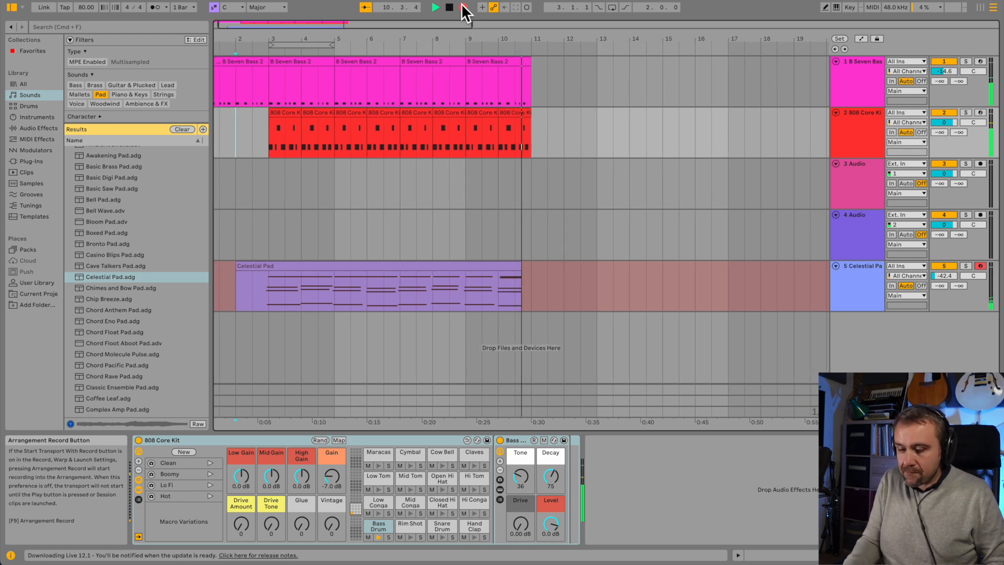
{"action": "key", "text": "space"}
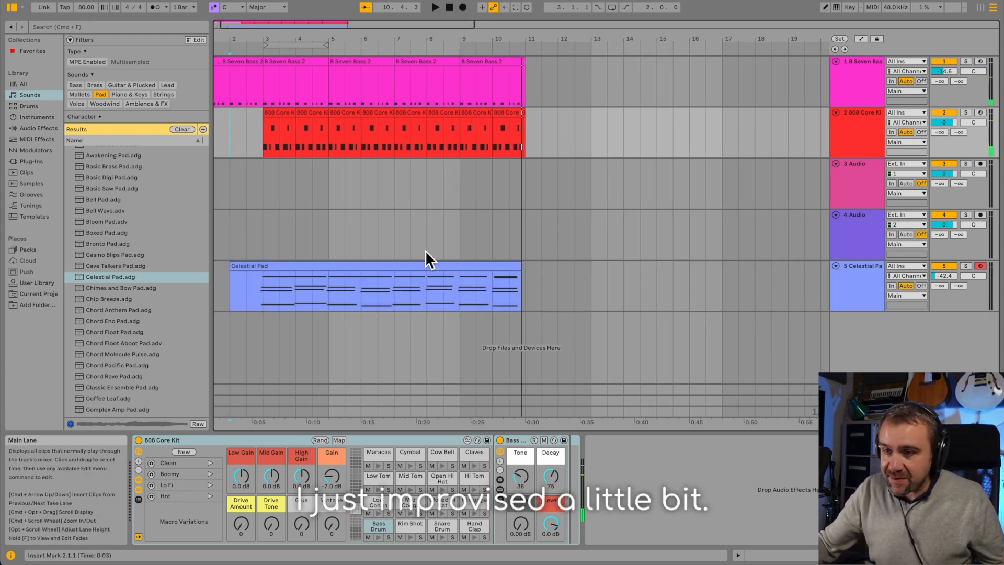
Step: Open the recorded Celestial Pad clip for note editing and enlarge the note editor to show the full pitch range
{"action": "left_click", "coordinate": [403, 273]}
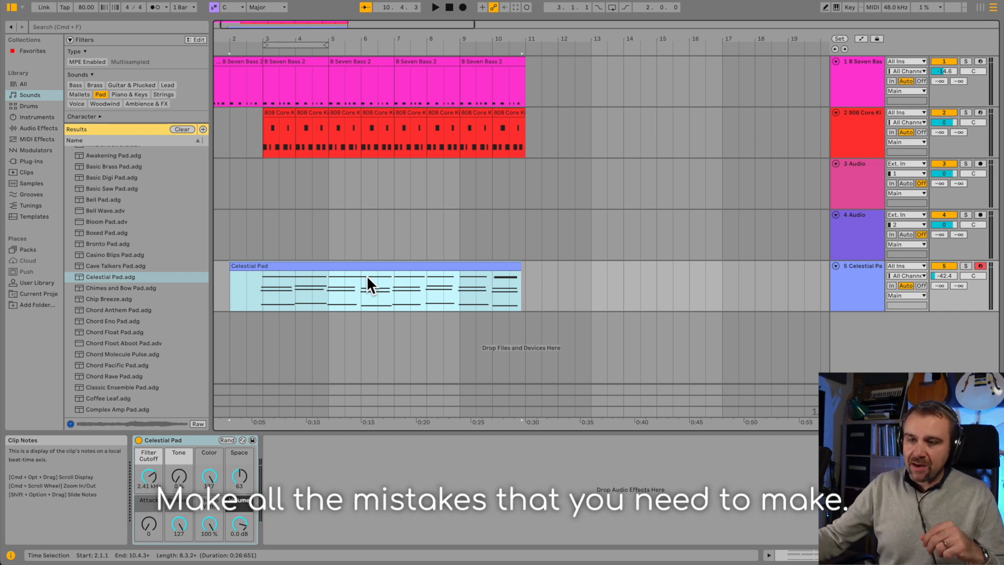
{"action": "double_click", "coordinate": [301, 278]}
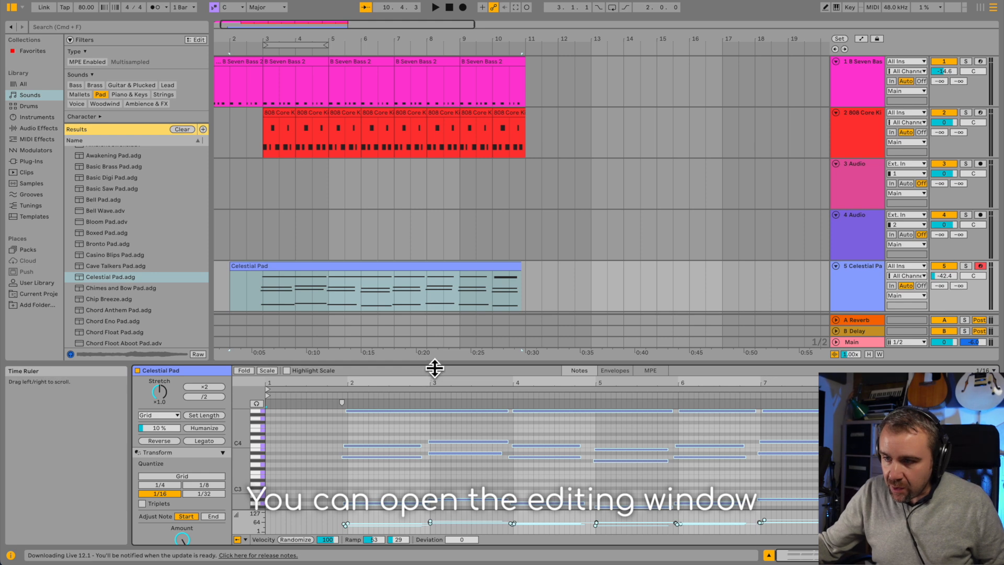
{"action": "left_click_drag", "start_coordinate": [434, 370], "coordinate": [414, 168]}
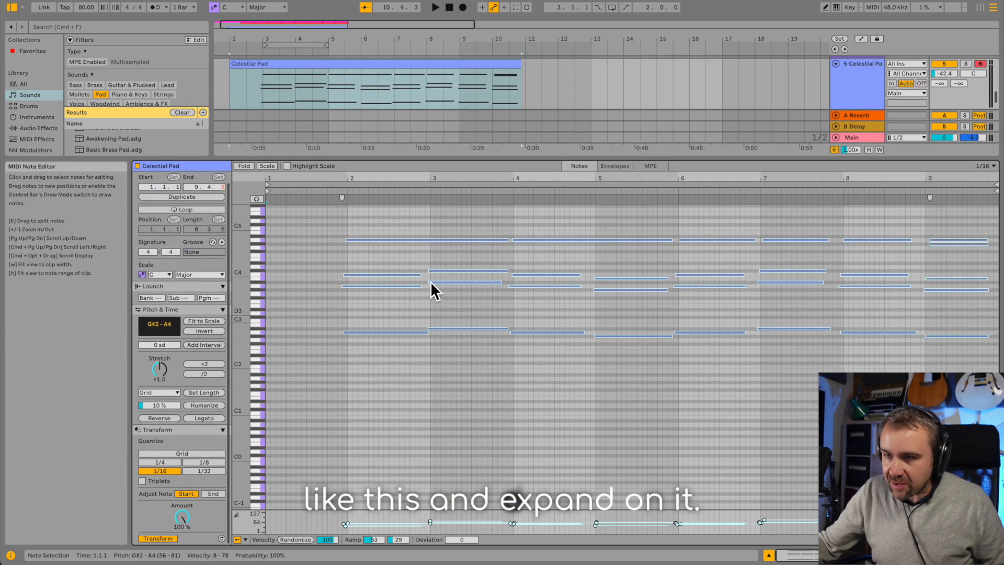
Step: Select all notes in the Celestial Pad clip and quantize their starts to 1/4 notes
{"action": "scroll", "coordinate": [429, 280], "scroll_direction": "up", "scroll_amount": 5}
{"action": "scroll", "coordinate": [428, 278], "scroll_direction": "down", "scroll_amount": 3}
{"action": "scroll", "coordinate": [428, 278], "scroll_direction": "right", "scroll_amount": 3}
{"action": "scroll", "coordinate": [427, 277], "scroll_direction": "left", "scroll_amount": 4}
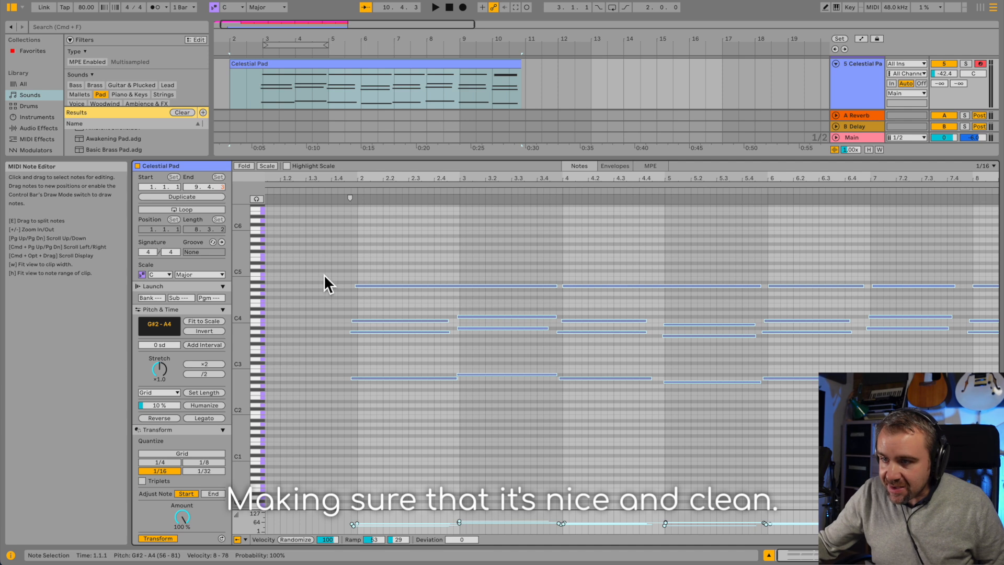
{"action": "left_click", "coordinate": [315, 238]}
{"action": "left_click_drag", "start_coordinate": [315, 236], "coordinate": [847, 464]}
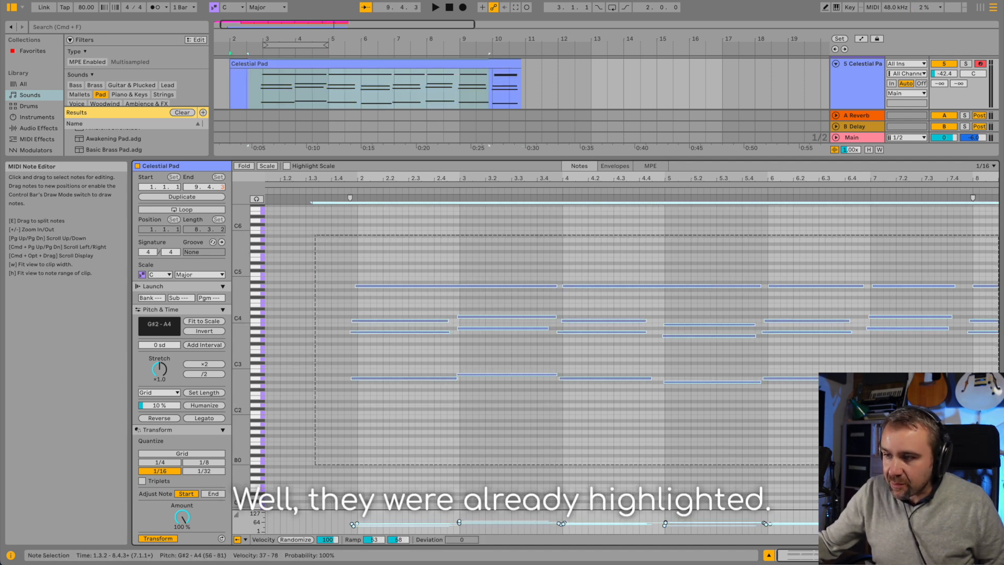
{"action": "key", "text": "super+a"}
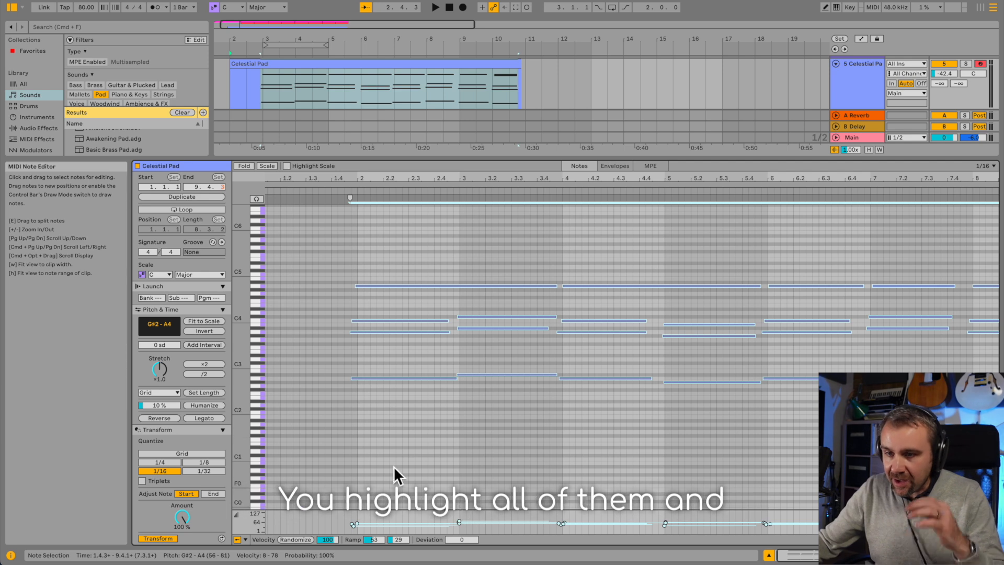
{"action": "left_click", "coordinate": [173, 463]}
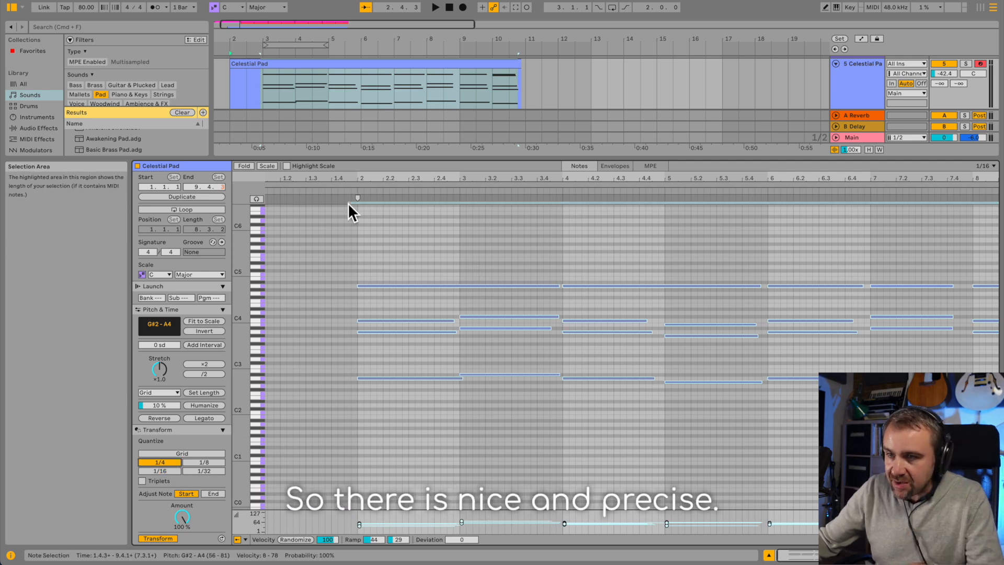
Step: Play the quantized pad chords from just before the first chord
{"action": "scroll", "coordinate": [351, 84], "scroll_direction": "left", "scroll_amount": 2}
{"action": "scroll", "coordinate": [351, 83], "scroll_direction": "down", "scroll_amount": 1}
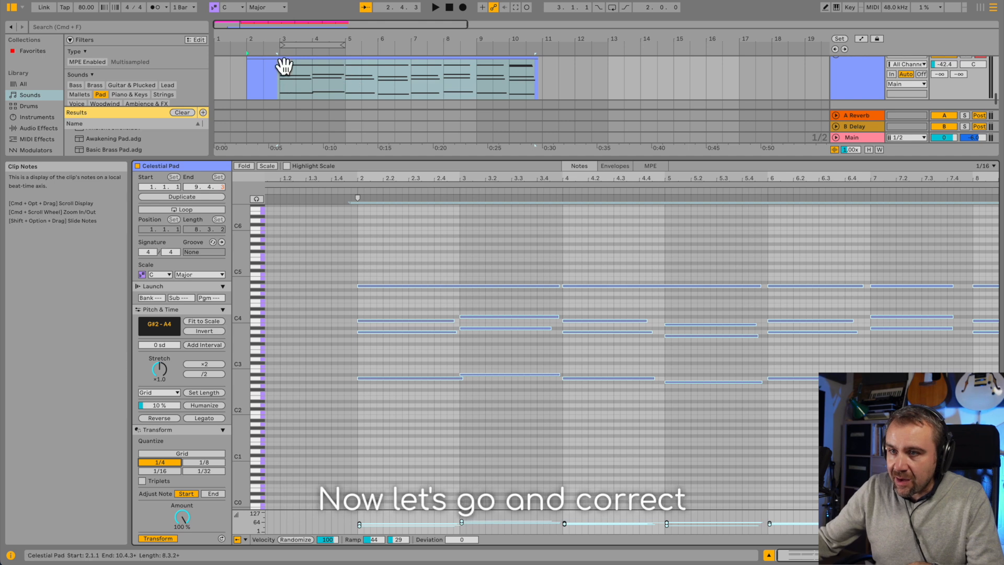
{"action": "left_click", "coordinate": [268, 53]}
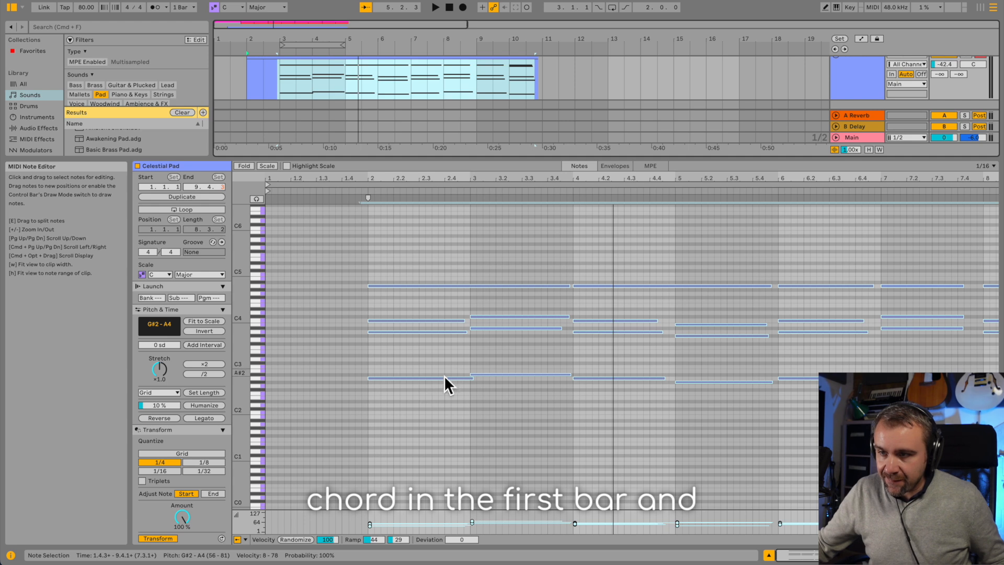
Step: Extend the two middle notes of the pad's first chord to end exactly at bar 3 of the clip
{"action": "left_click", "coordinate": [467, 349]}
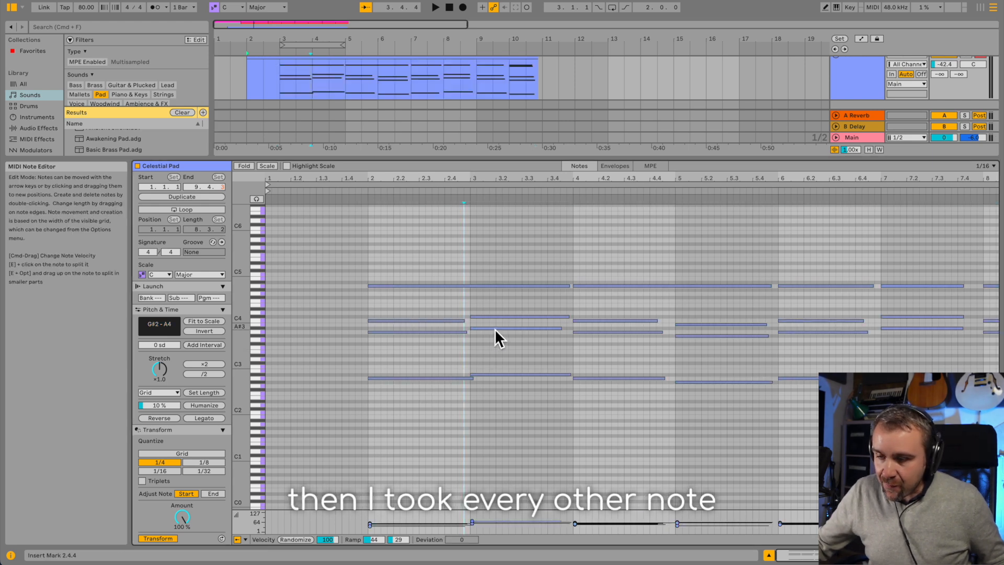
{"action": "scroll", "coordinate": [495, 329], "scroll_direction": "up", "scroll_amount": 3}
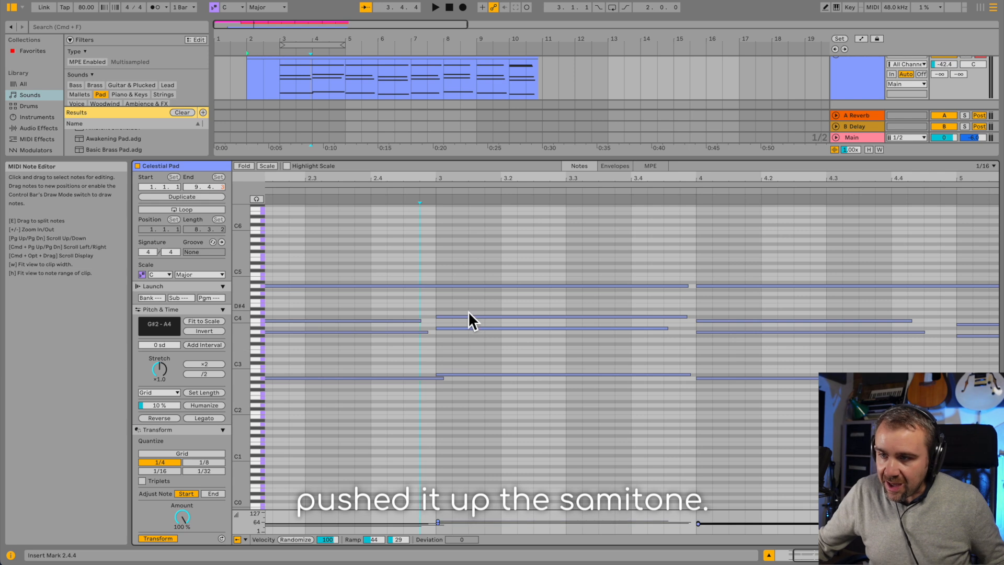
{"action": "left_click_drag", "start_coordinate": [421, 321], "coordinate": [438, 335]}
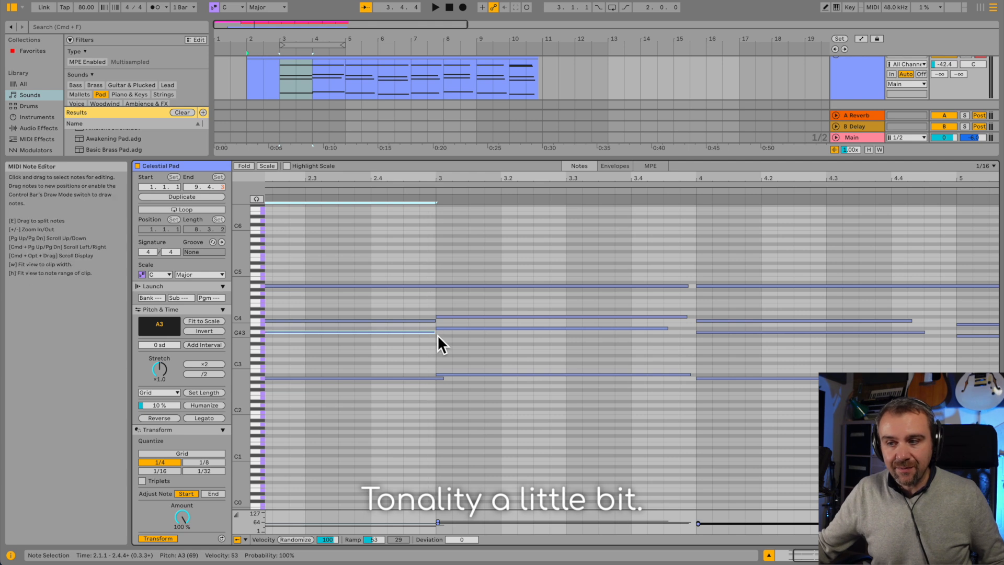
{"action": "scroll", "coordinate": [437, 335], "scroll_direction": "down", "scroll_amount": 5}
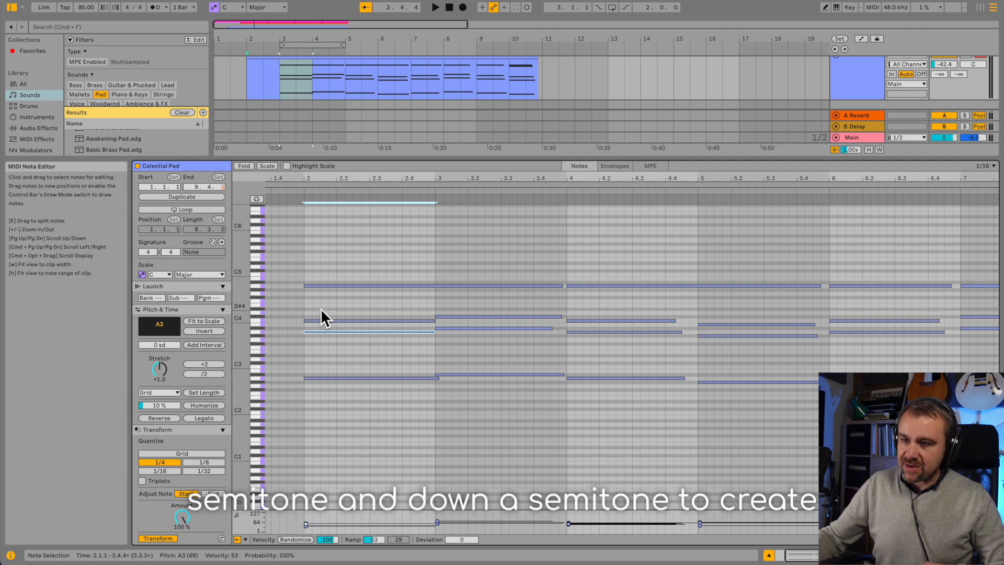
Step: Play the edited pad part from position 1.4.3 of the clip through its final chord
{"action": "left_click", "coordinate": [286, 199]}
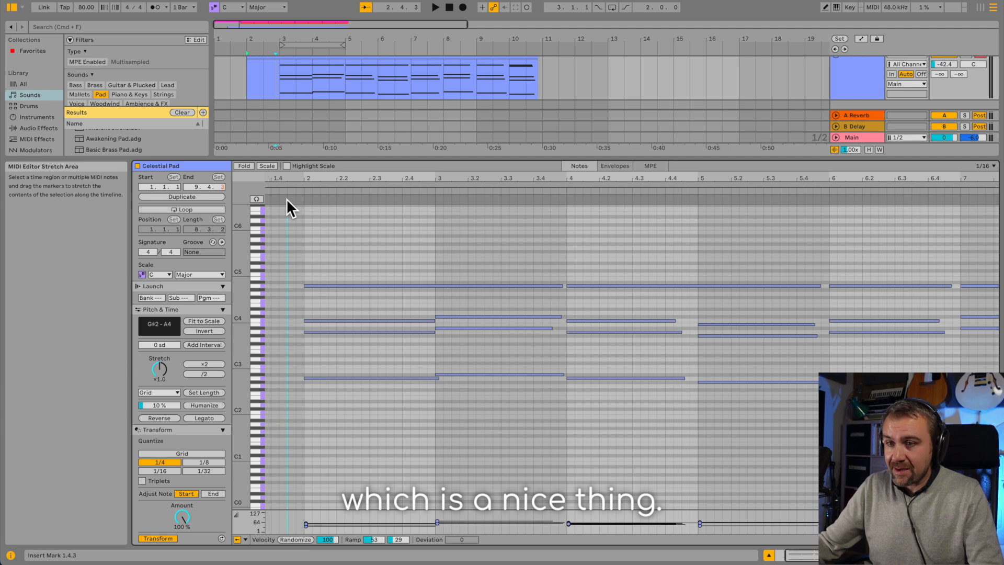
{"action": "key", "text": "space"}
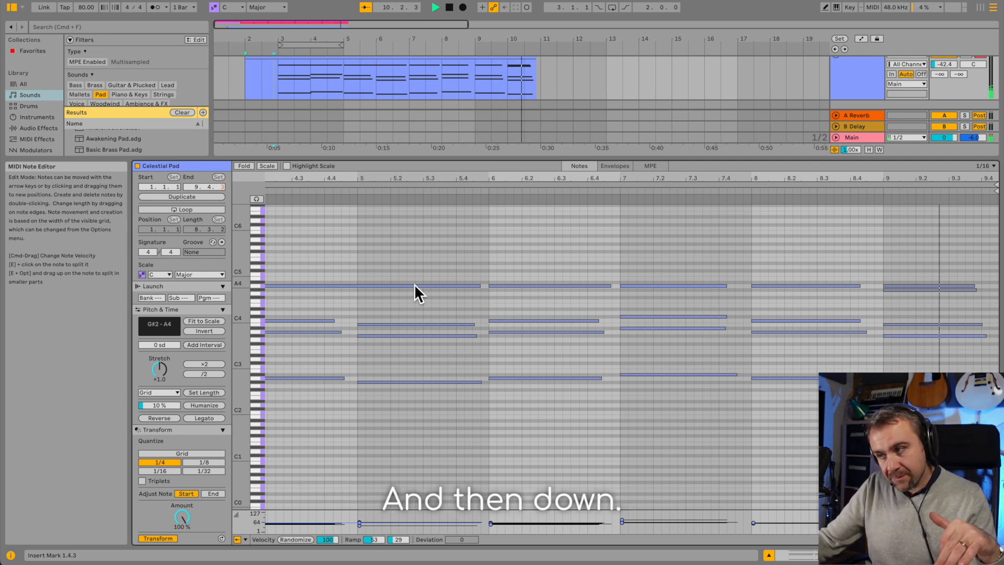
{"action": "key", "text": "space"}
{"action": "scroll", "coordinate": [731, 305], "scroll_direction": "up", "scroll_amount": 1}
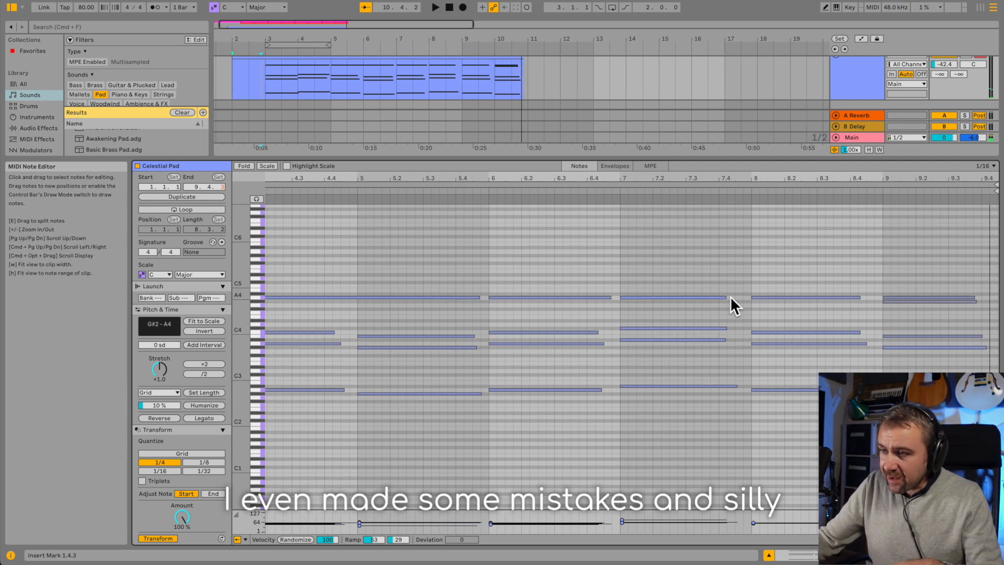
Step: Examine the note lengths of the pad's final chords, and view the whole Celestial Pad clip alongside the arrangement
{"action": "scroll", "coordinate": [837, 310], "scroll_direction": "up", "scroll_amount": 5}
{"action": "scroll", "coordinate": [833, 311], "scroll_direction": "right", "scroll_amount": 4}
{"action": "left_click_drag", "start_coordinate": [738, 284], "coordinate": [763, 309]}
{"action": "left_click", "coordinate": [786, 317]}
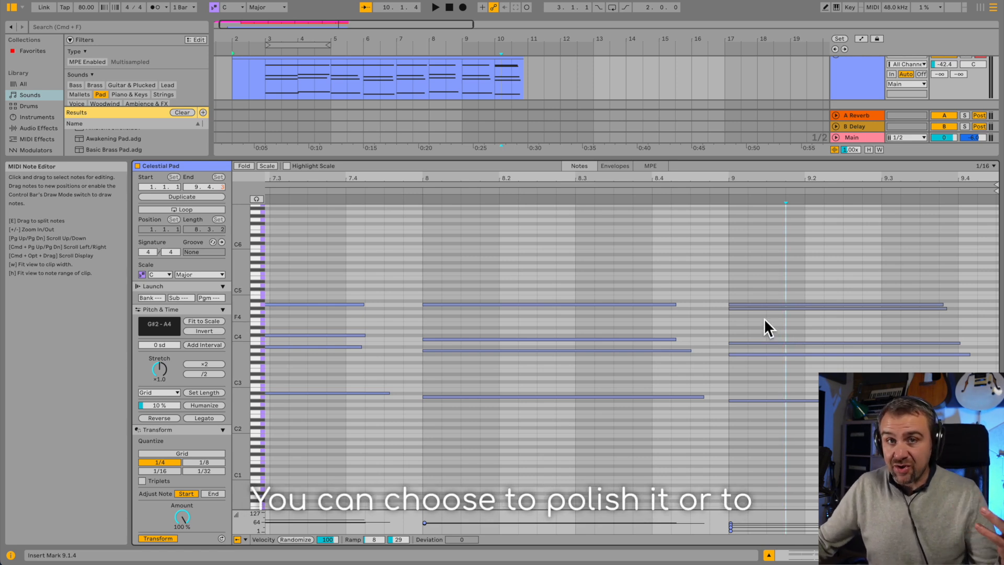
{"action": "key", "text": "minus"}
{"action": "key", "text": "minus"}
{"action": "key", "text": "w"}
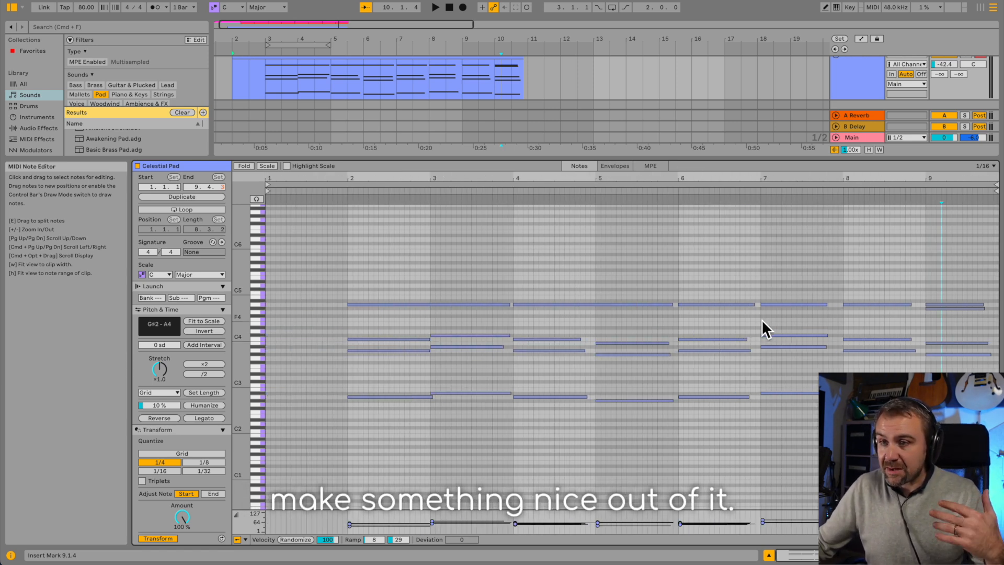
{"action": "left_click_drag", "start_coordinate": [626, 167], "coordinate": [607, 459]}
{"action": "scroll", "coordinate": [534, 282], "scroll_direction": "left", "scroll_amount": 1}
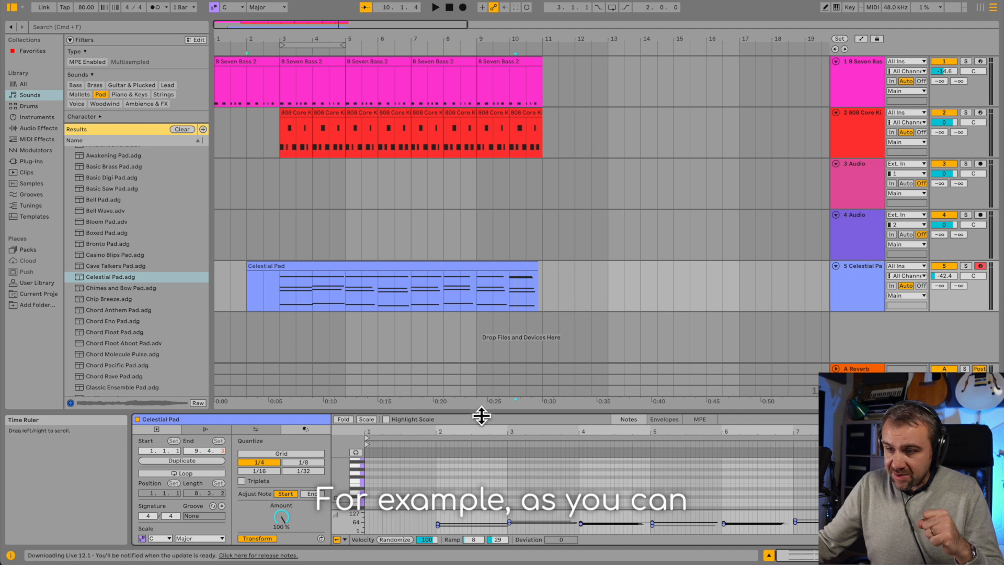
Step: Check the pitches in the Celestial Pad's first chord by selecting its notes one at a time
{"action": "left_click_drag", "start_coordinate": [481, 416], "coordinate": [478, 121]}
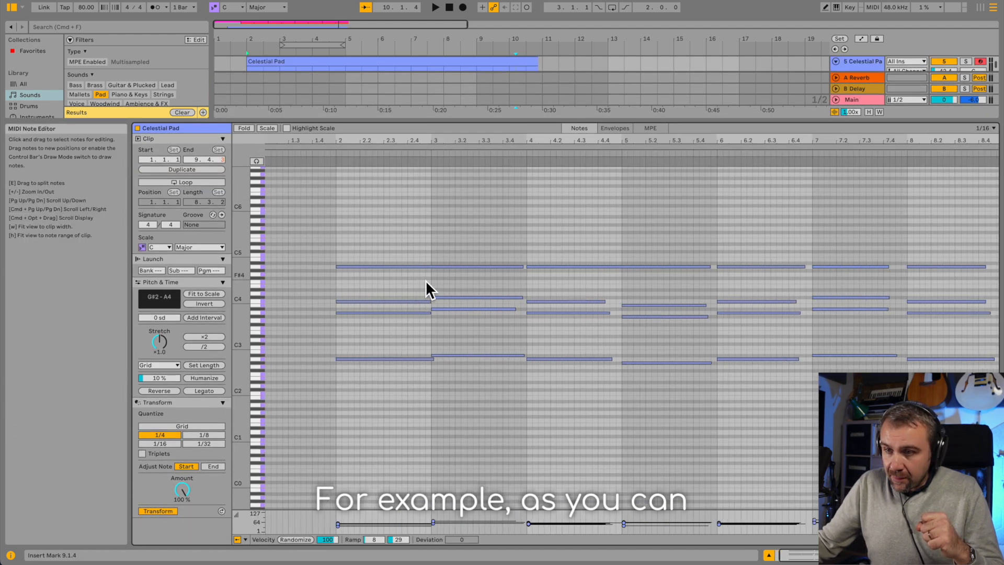
{"action": "scroll", "coordinate": [425, 279], "scroll_direction": "up", "scroll_amount": 5}
{"action": "scroll", "coordinate": [423, 277], "scroll_direction": "left", "scroll_amount": 6}
{"action": "left_click", "coordinate": [441, 256]}
{"action": "left_click", "coordinate": [437, 291]}
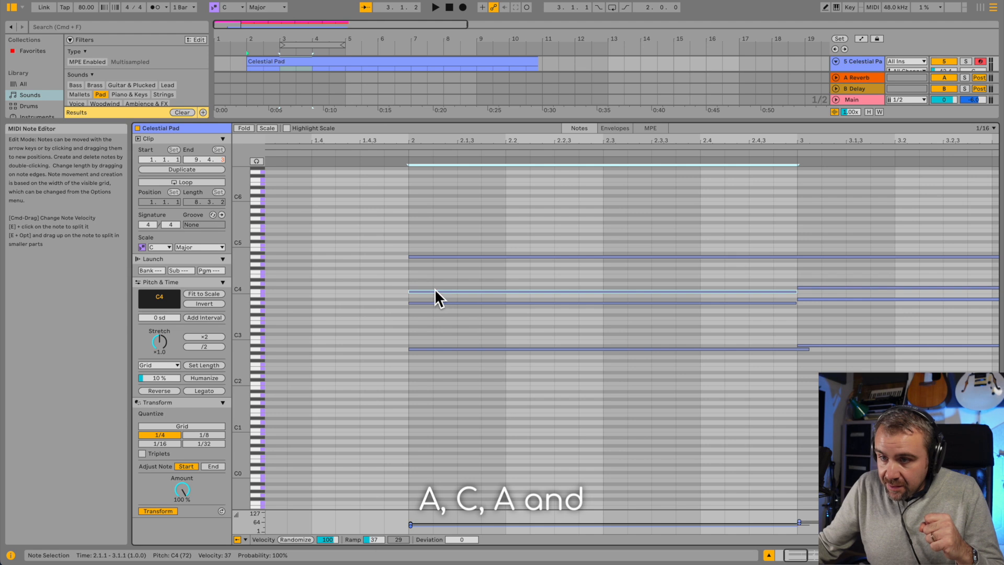
{"action": "left_click", "coordinate": [429, 303]}
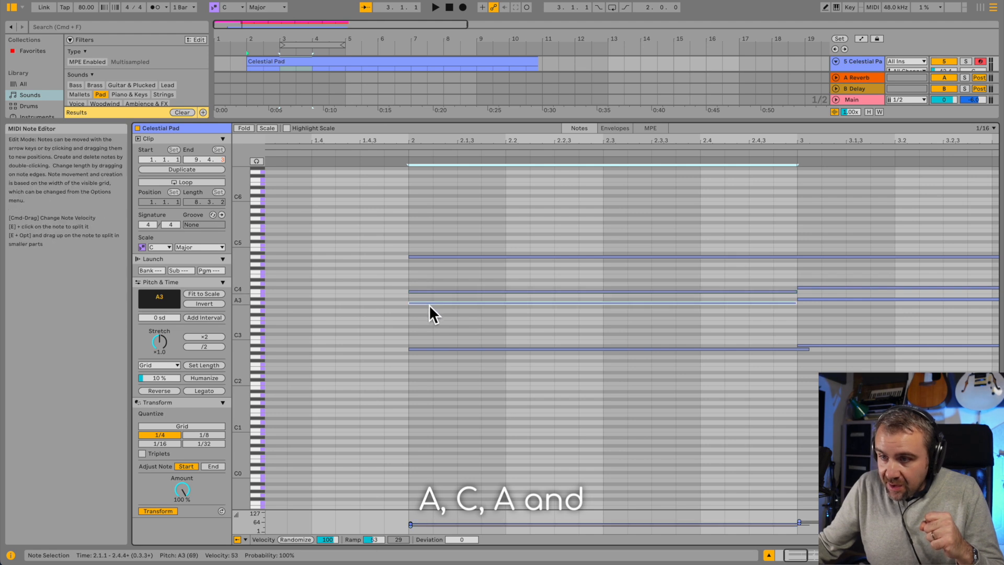
{"action": "left_click", "coordinate": [428, 347]}
{"action": "left_click", "coordinate": [429, 349]}
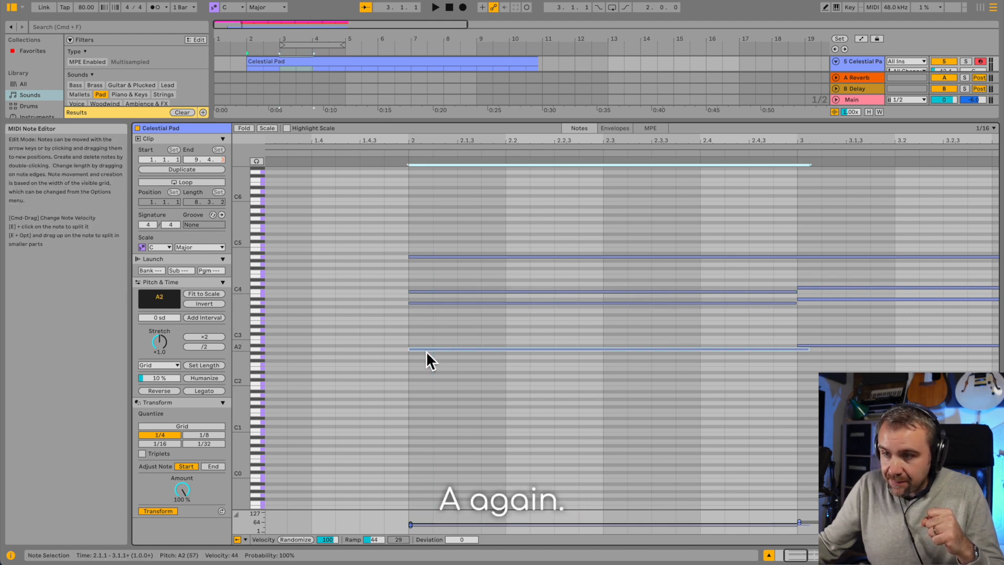
{"action": "scroll", "coordinate": [465, 354], "scroll_direction": "right", "scroll_amount": 5}
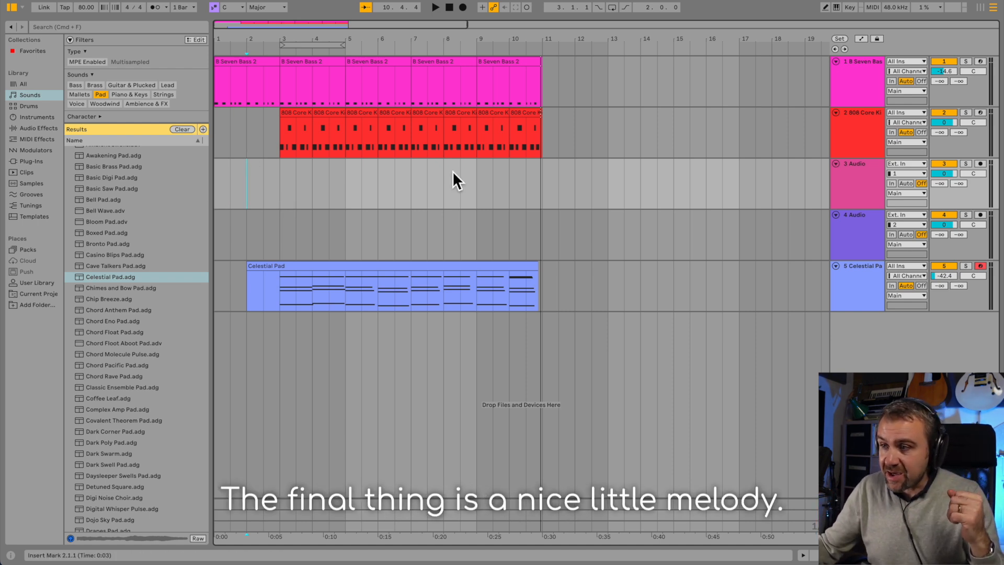
Step: Insert a new MIDI track below the Celestial Pad track and filter the sound library to Lead instead of Pad
{"action": "right_click", "coordinate": [869, 350]}
{"action": "left_click", "coordinate": [902, 365]}
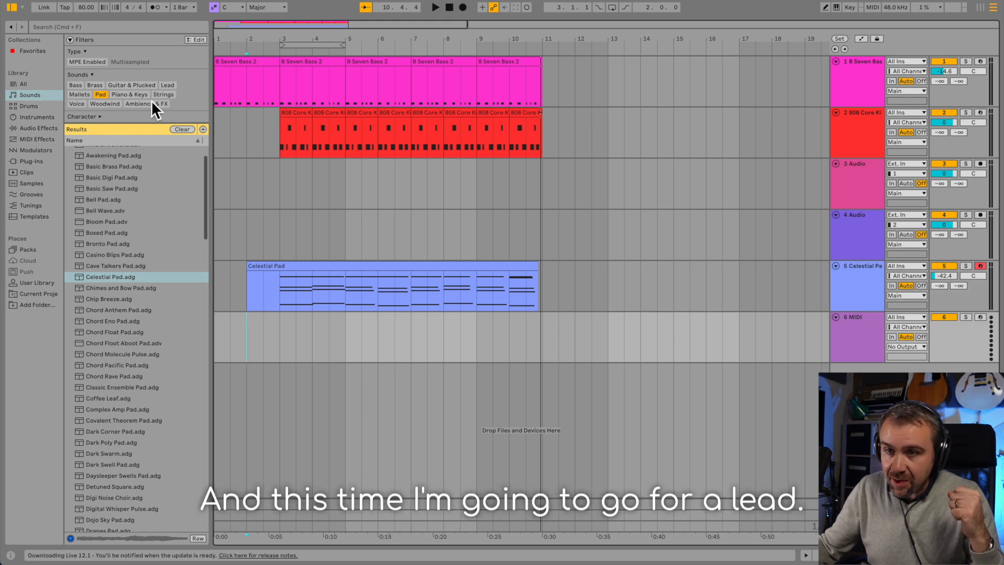
{"action": "left_click", "coordinate": [167, 86]}
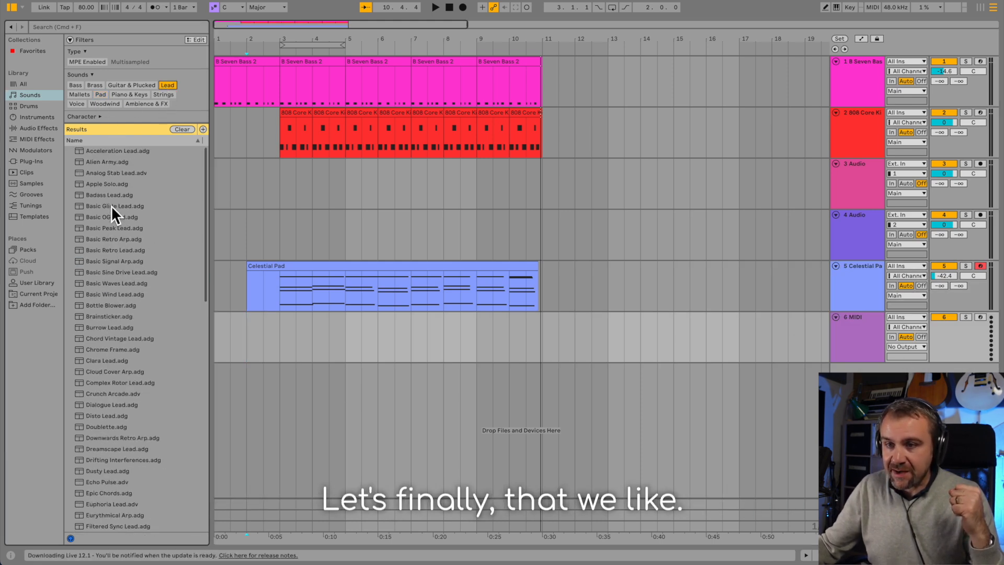
Step: Audition the lead presets one after another from Acceleration Lead through Basic Waves Lead
{"action": "left_click", "coordinate": [119, 151]}
{"action": "key", "text": "Down"}
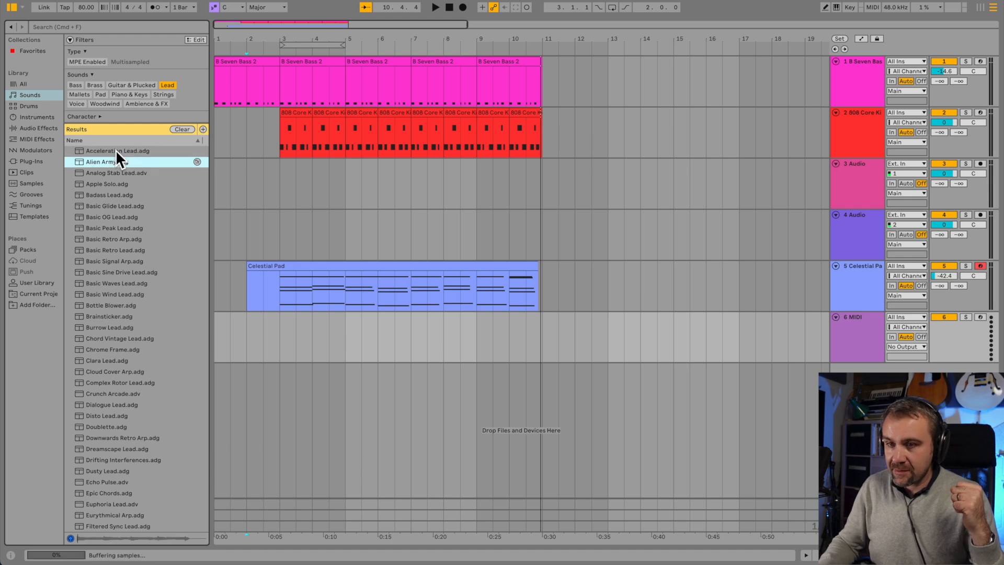
{"action": "key", "text": "Down"}
{"action": "key", "text": "Down"}
{"action": "key", "text": "Down"}
{"action": "key", "text": "Down"}
{"action": "key", "text": "Down"}
{"action": "key", "text": "Down"}
{"action": "key", "text": "Down"}
{"action": "key", "text": "Down"}
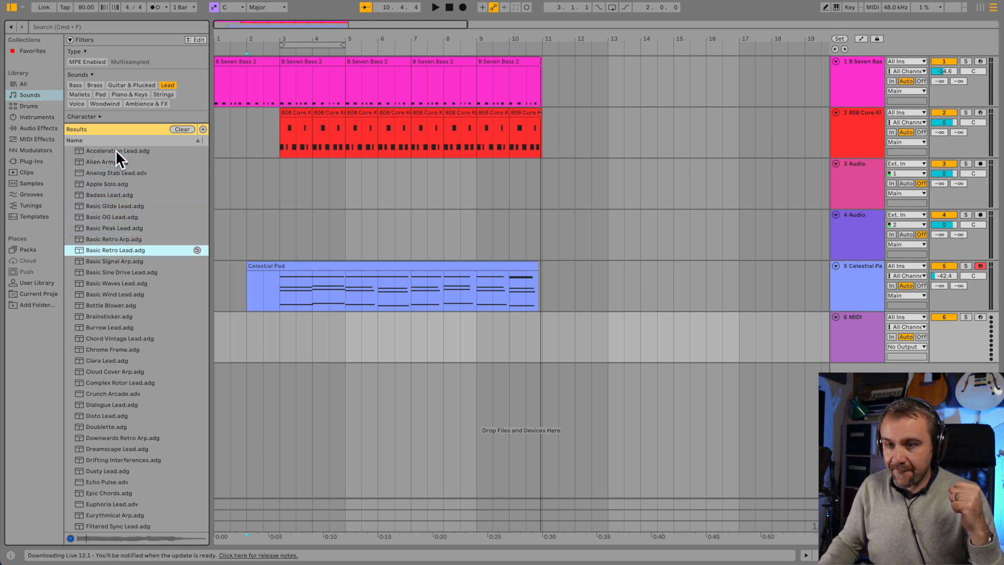
{"action": "key", "text": "Down"}
{"action": "key", "text": "Down"}
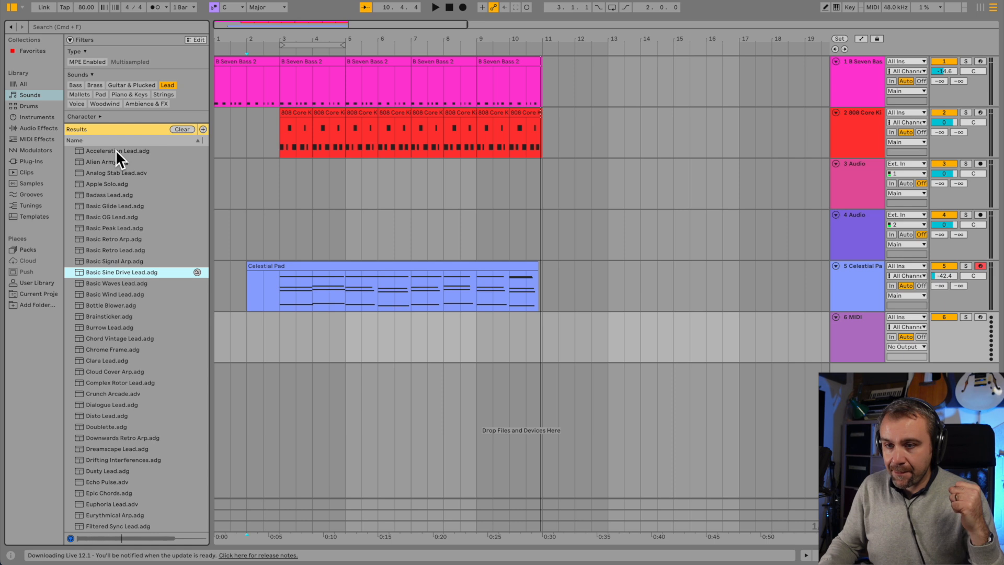
{"action": "key", "text": "Down"}
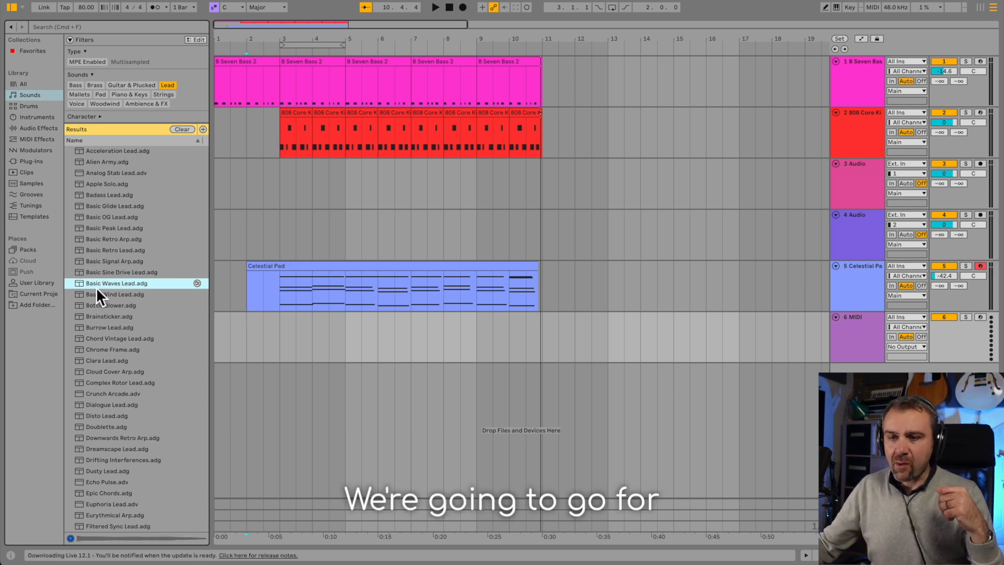
Step: Load the Basic Waves Lead preset onto the new MIDI track and lower its volume to -12.1 dB
{"action": "left_click_drag", "start_coordinate": [118, 280], "coordinate": [584, 264]}
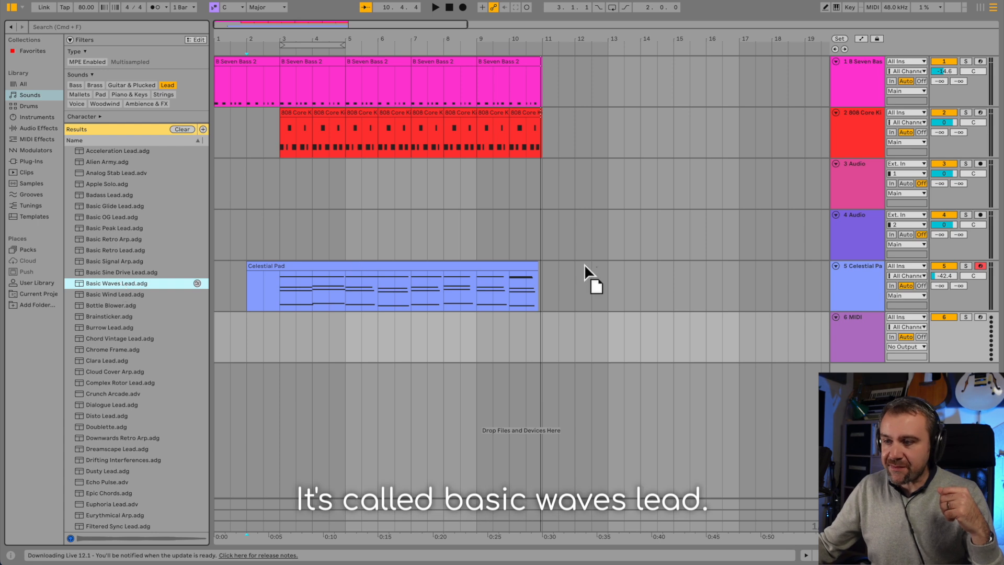
{"action": "left_click_drag", "start_coordinate": [852, 313], "coordinate": [858, 341]}
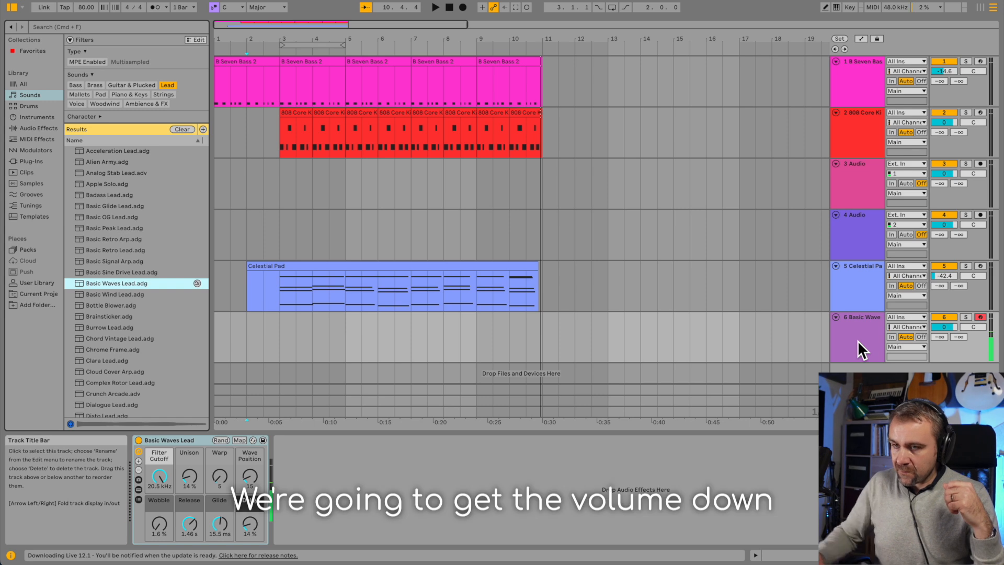
{"action": "left_click_drag", "start_coordinate": [957, 340], "coordinate": [954, 353]}
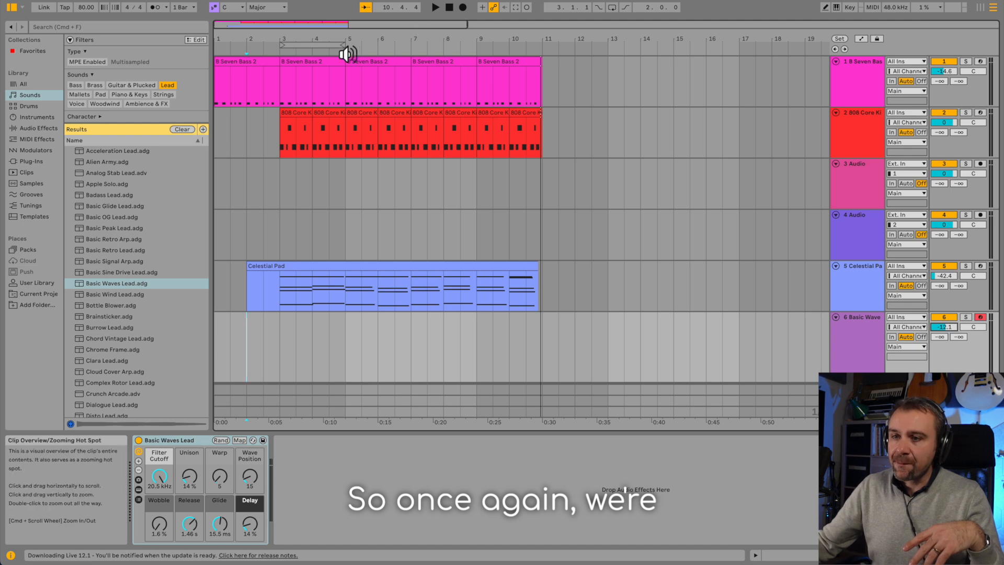
Step: Loop the two bars from bar 3 to bar 5 and play them to rehearse a lead melody over the backing
{"action": "left_click", "coordinate": [319, 50]}
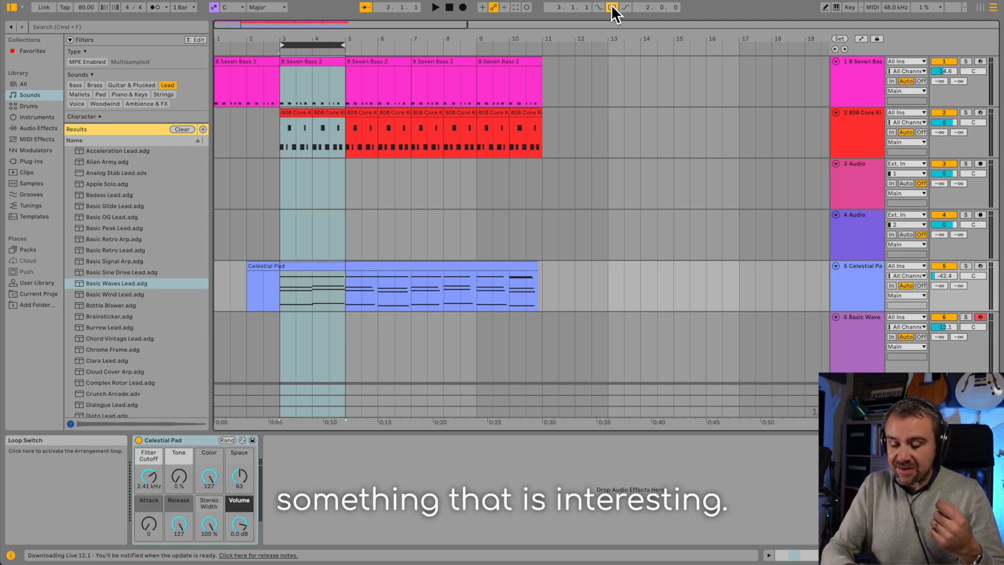
{"action": "key", "text": "space"}
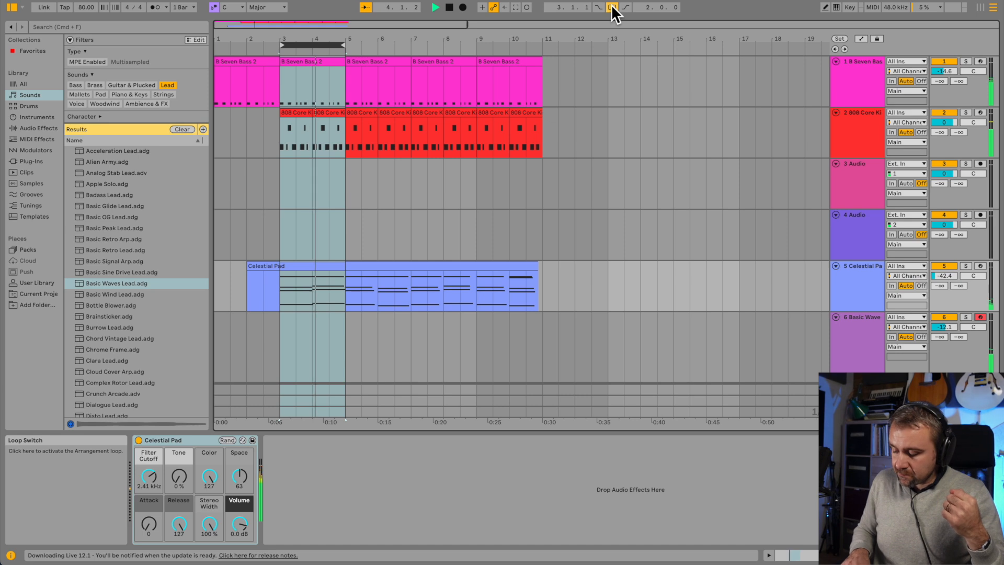
{"action": "key", "text": "space"}
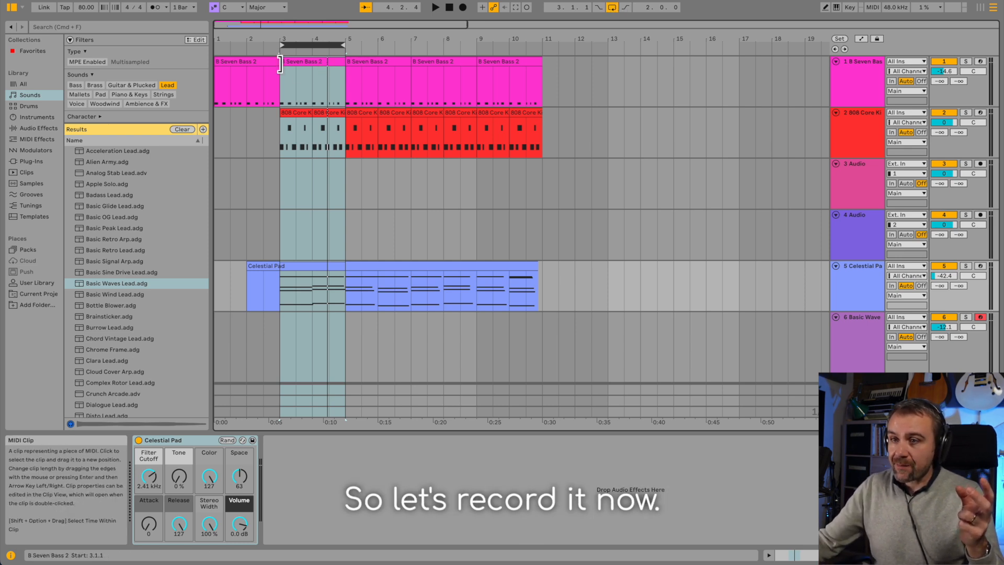
Step: Turn off the arrangement loop and record the lead melody on the Basic Waves Lead track from 2.3.1 to bar 11
{"action": "left_click", "coordinate": [612, 8]}
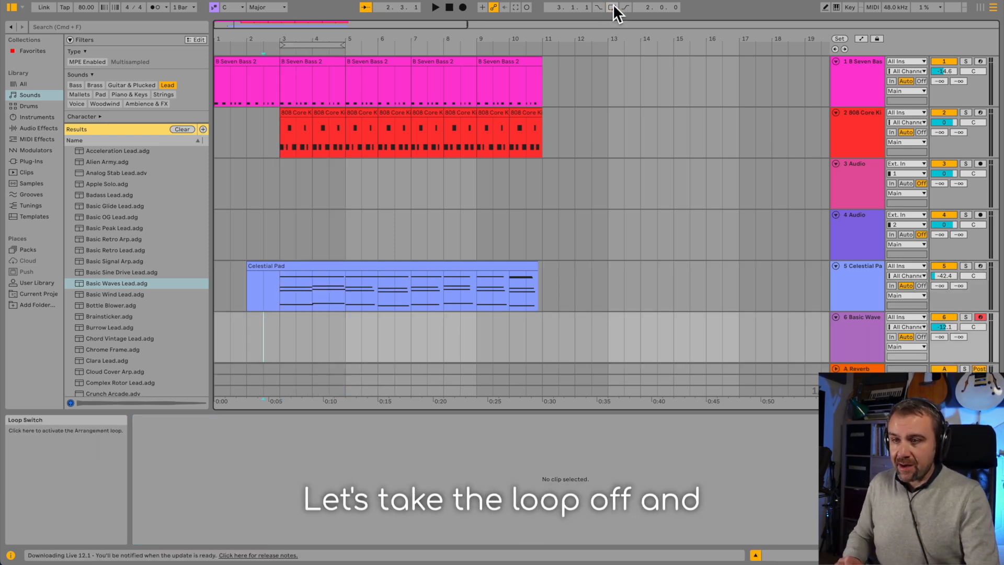
{"action": "left_click", "coordinate": [462, 9]}
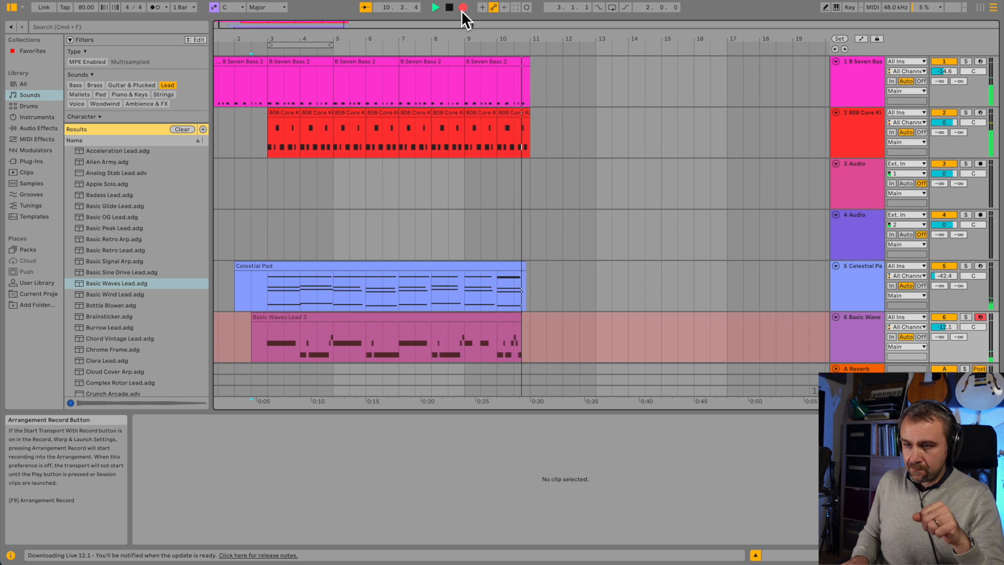
{"action": "key", "text": "space"}
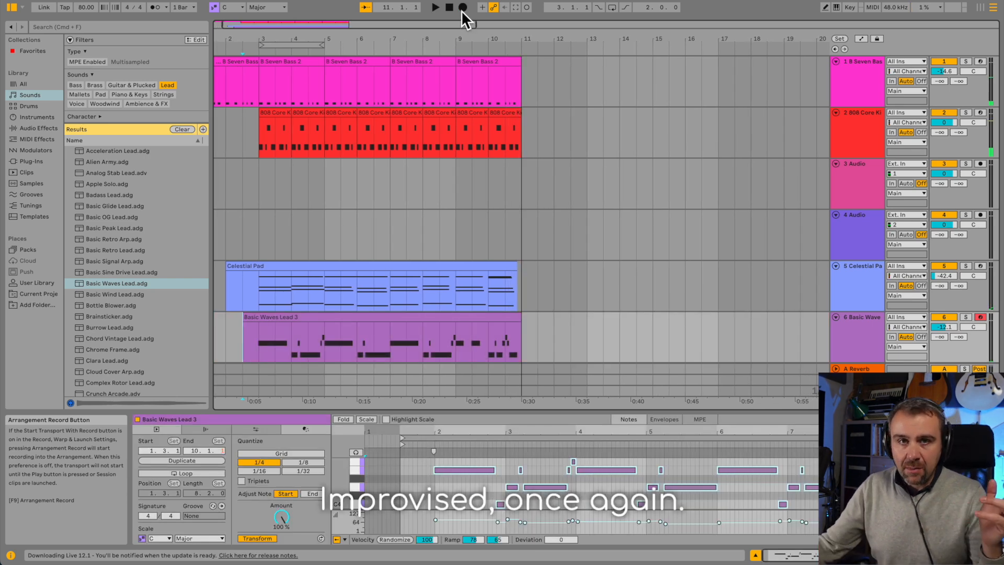